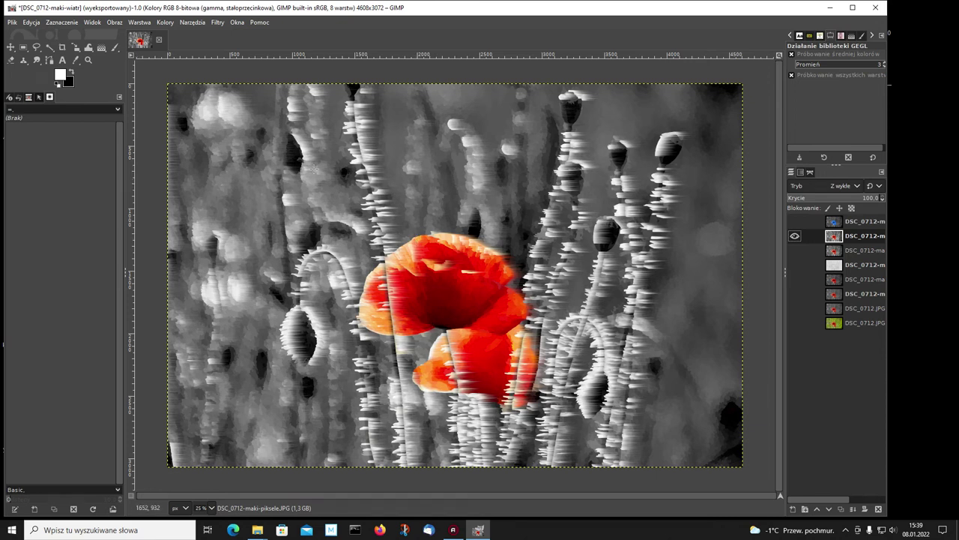
Open the Filtry (Filters) menu for the poppy photo
{"action": "left_click", "coordinate": [216, 23]}
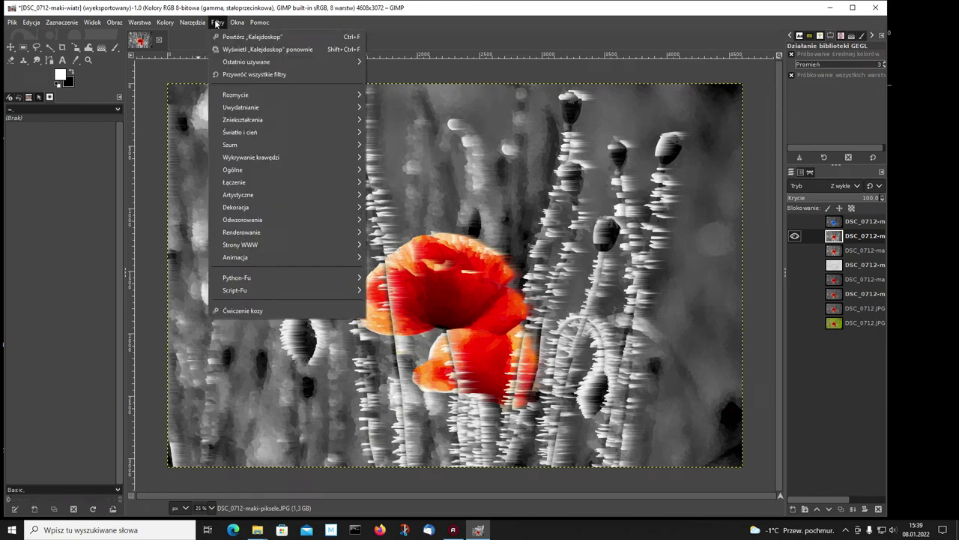
Launch the Kalejdoskop filter from the Zniekształcenia submenu, showing its six-mirror preview
{"action": "left_click", "coordinate": [244, 122]}
{"action": "left_click", "coordinate": [243, 121]}
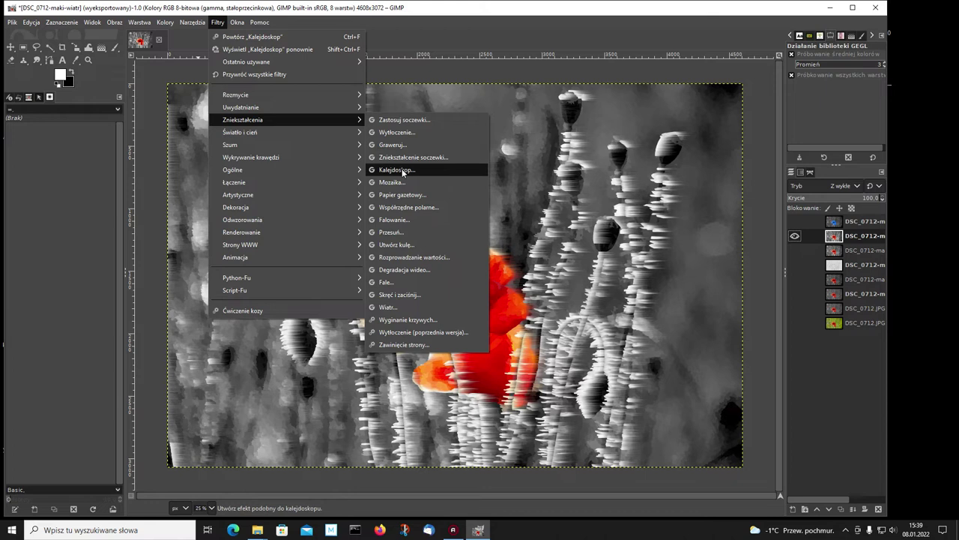
{"action": "left_click", "coordinate": [402, 169]}
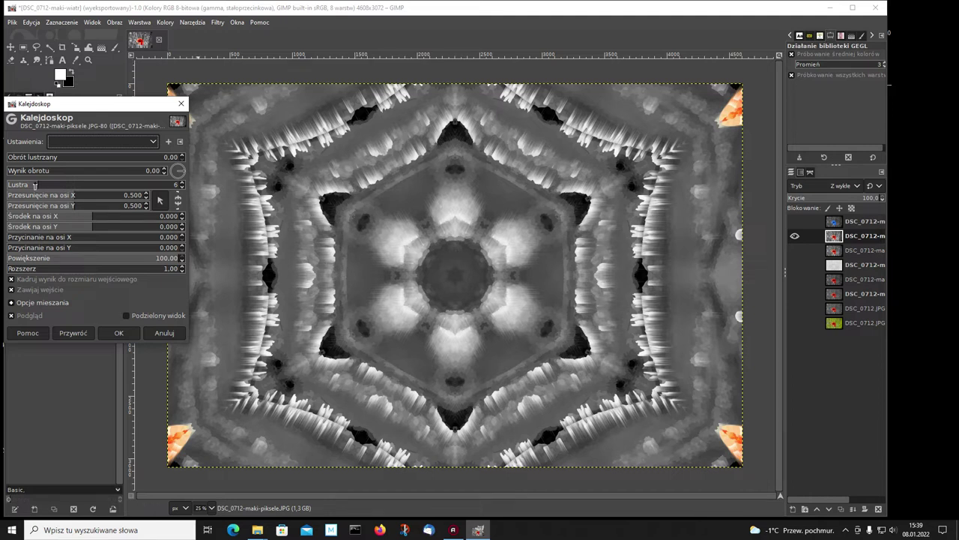
Set the Kalejdoskop Lustra (mirrors) value to 16 and apply the filter
{"action": "left_click", "coordinate": [182, 187]}
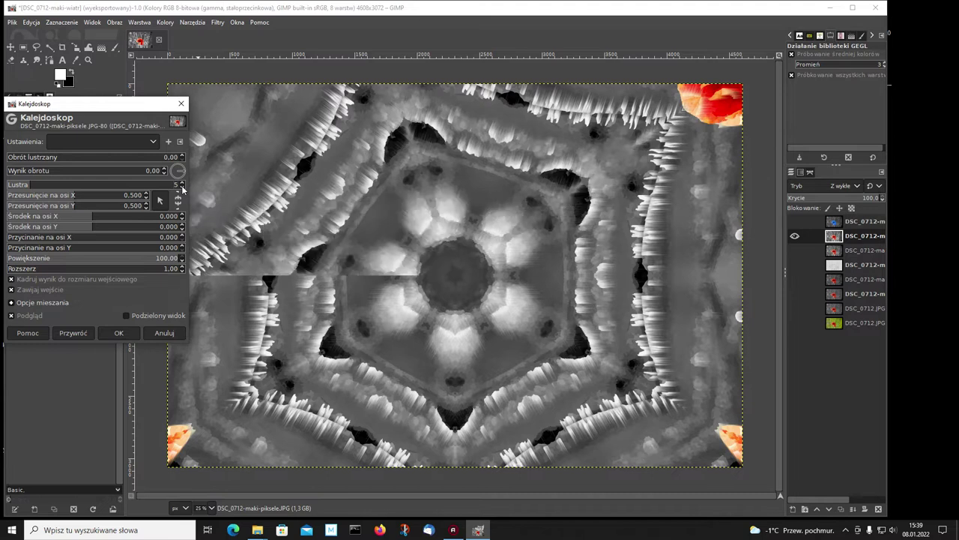
{"action": "left_click", "coordinate": [181, 187]}
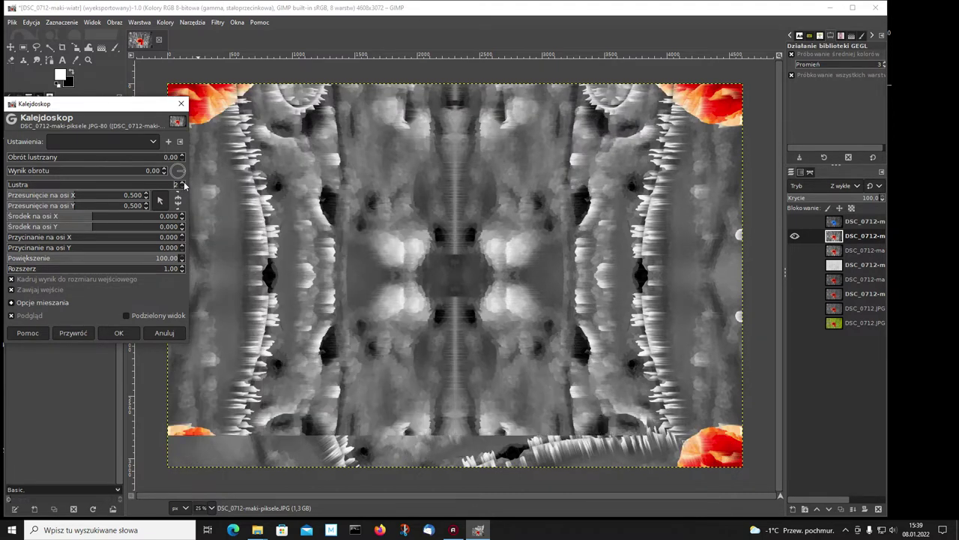
{"action": "left_click", "coordinate": [184, 182]}
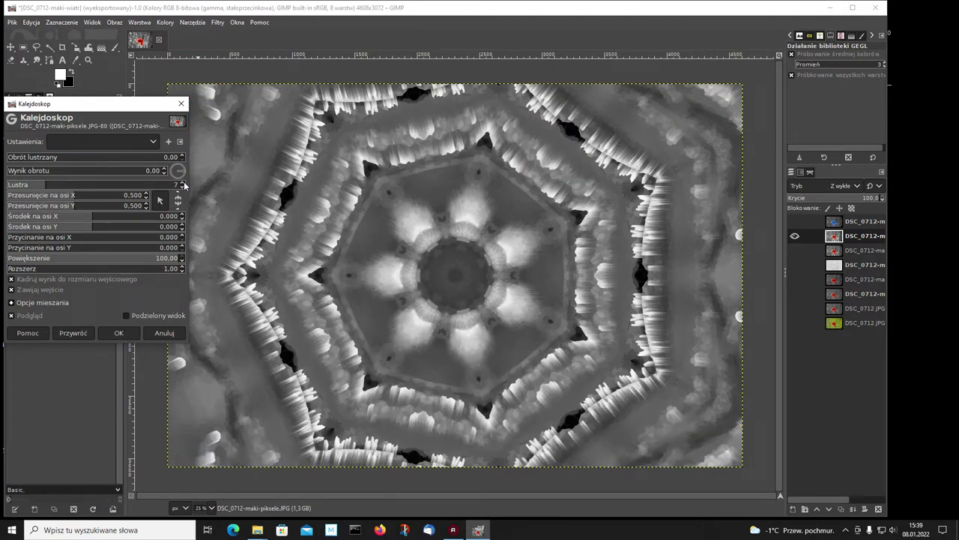
{"action": "left_click", "coordinate": [183, 182]}
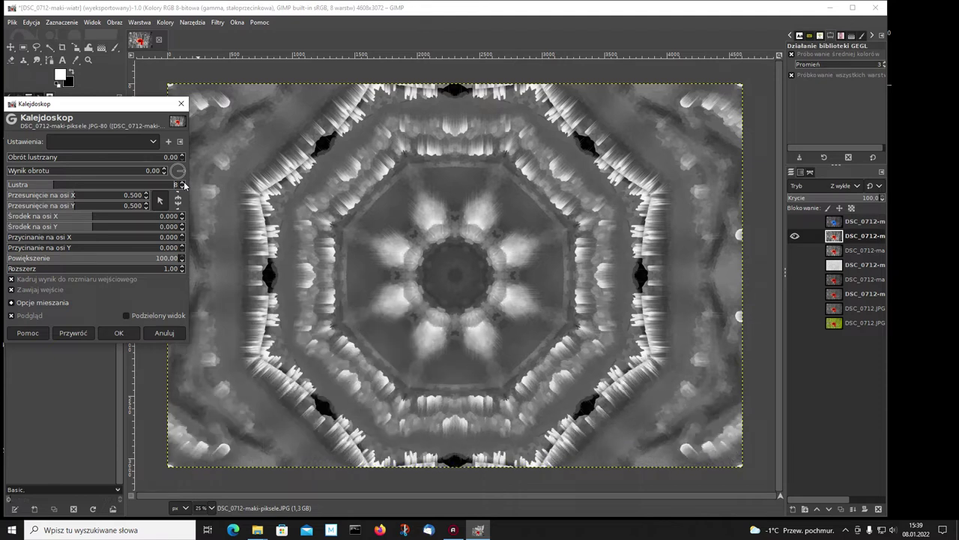
{"action": "left_click", "coordinate": [182, 182]}
{"action": "left_click", "coordinate": [182, 182]}
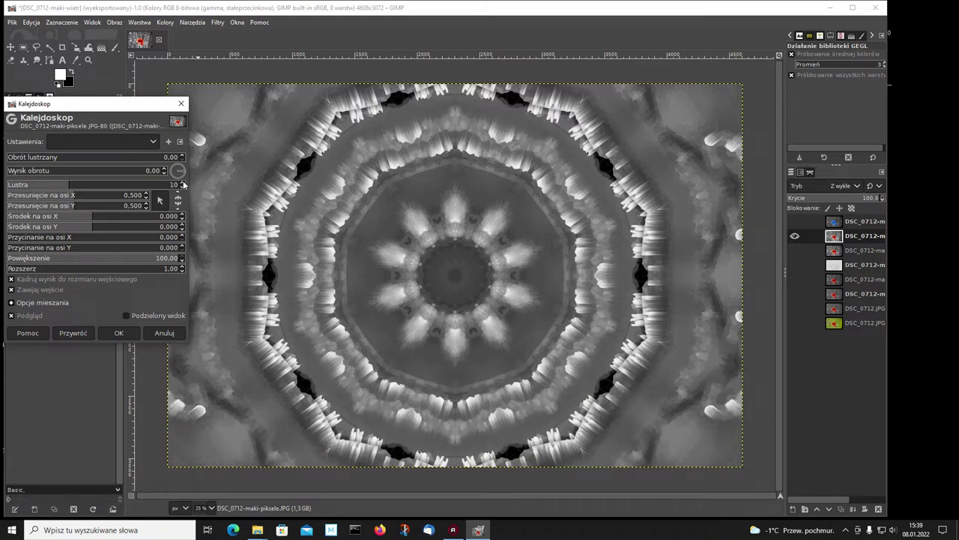
{"action": "left_click", "coordinate": [183, 182]}
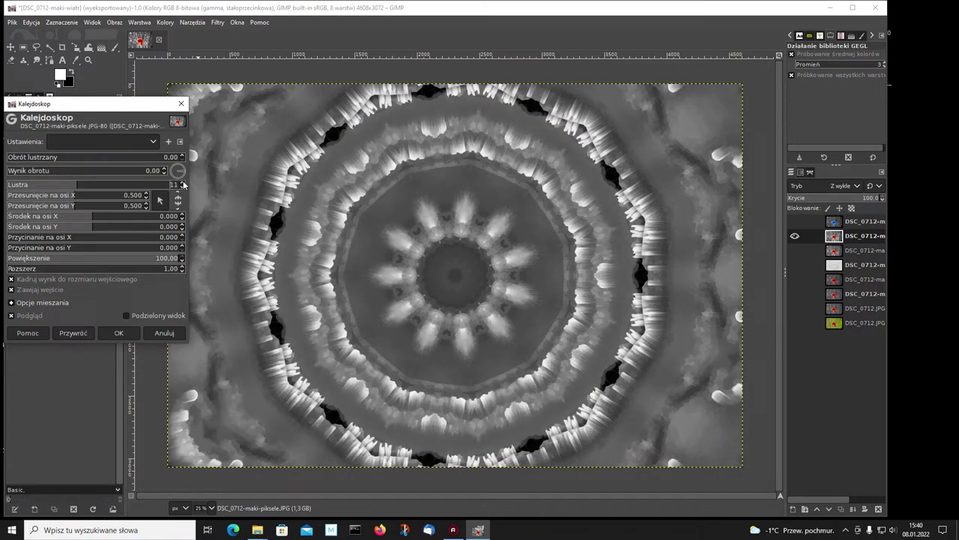
{"action": "left_click", "coordinate": [183, 182]}
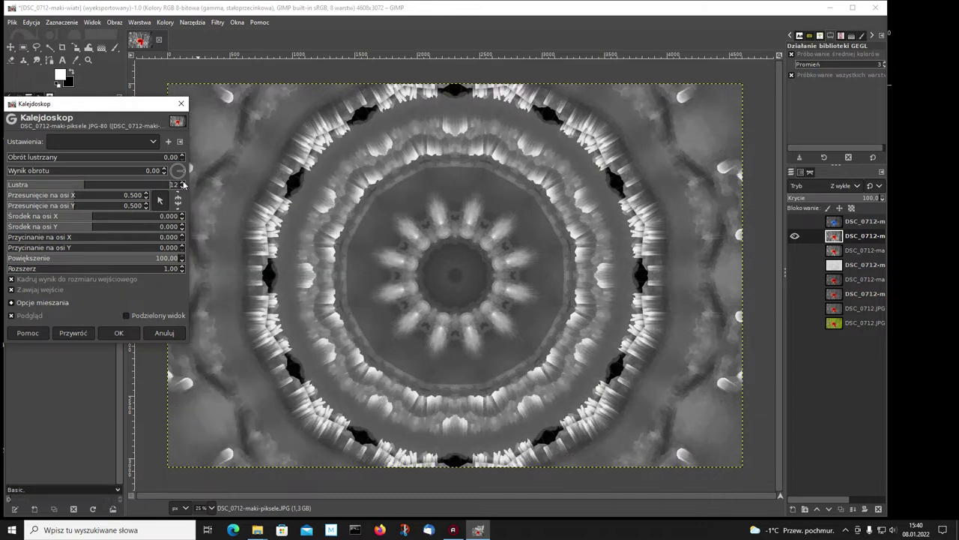
{"action": "left_click", "coordinate": [184, 183]}
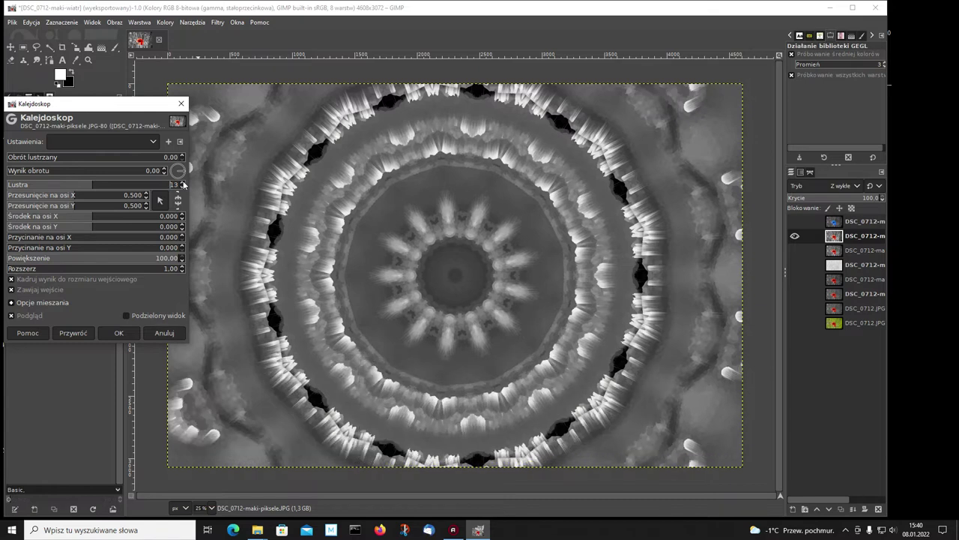
{"action": "left_click", "coordinate": [184, 183]}
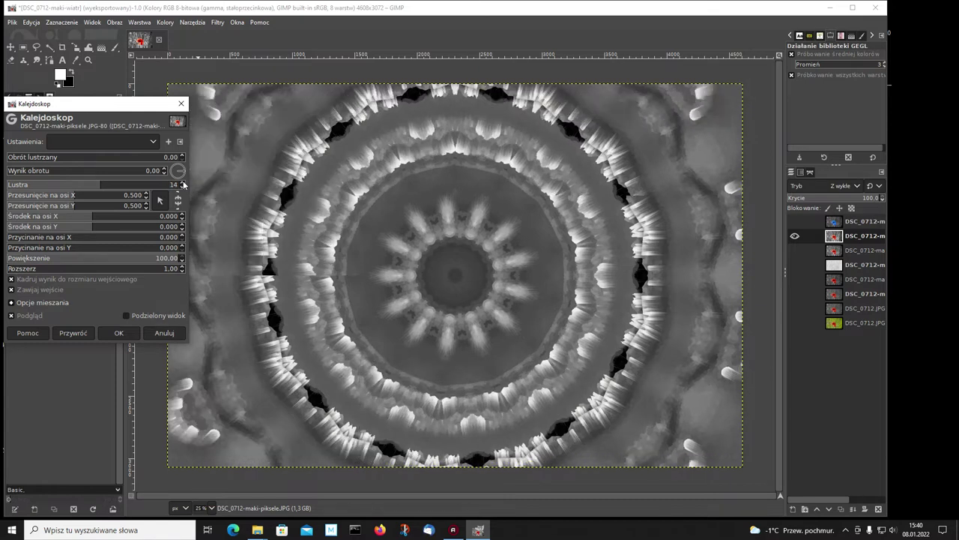
{"action": "left_click", "coordinate": [182, 182]}
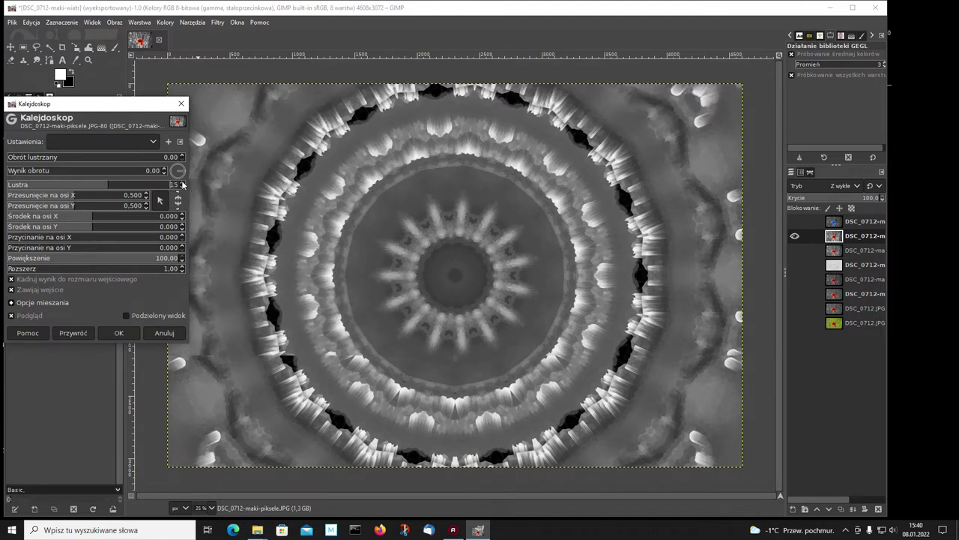
{"action": "left_click", "coordinate": [182, 182]}
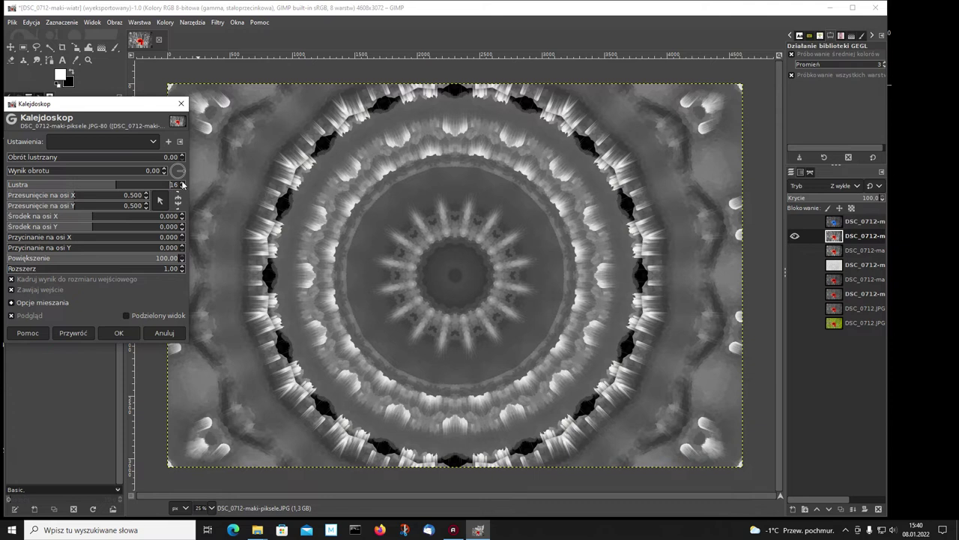
{"action": "left_click", "coordinate": [123, 333]}
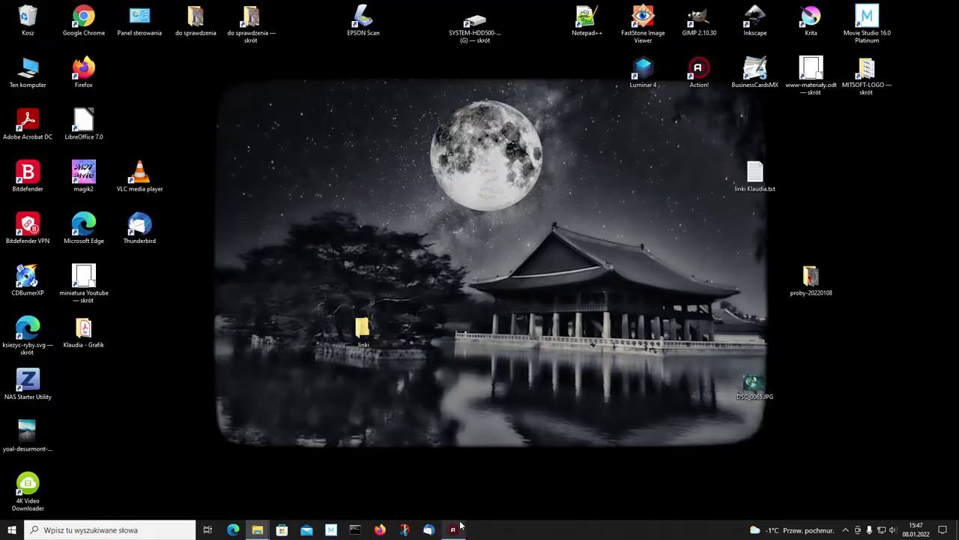
Start GIMP 2.10.30 from its desktop shortcut
{"action": "left_click", "coordinate": [697, 17]}
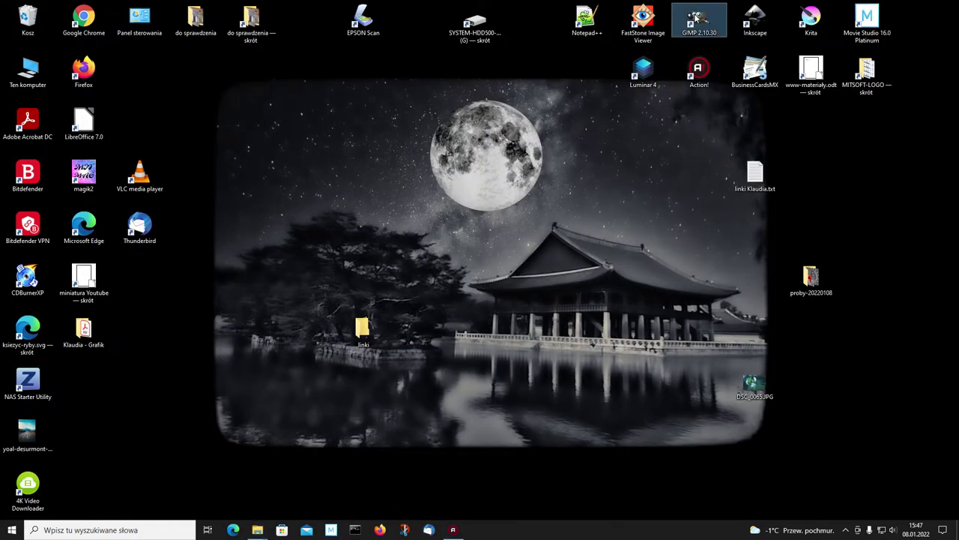
{"action": "double_click", "coordinate": [697, 16]}
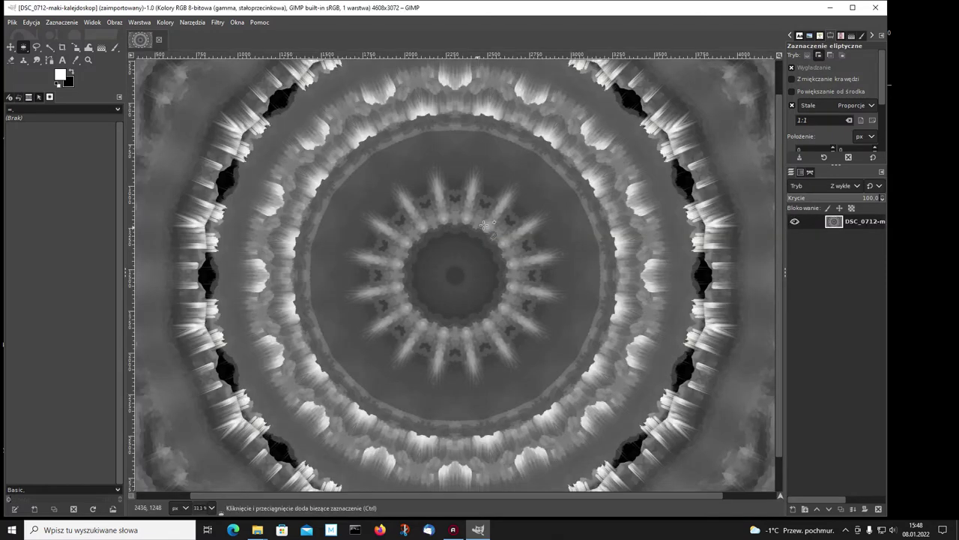
Add an alpha channel to the kaleidoscope layer and zoom out to 25%
{"action": "right_click", "coordinate": [834, 222]}
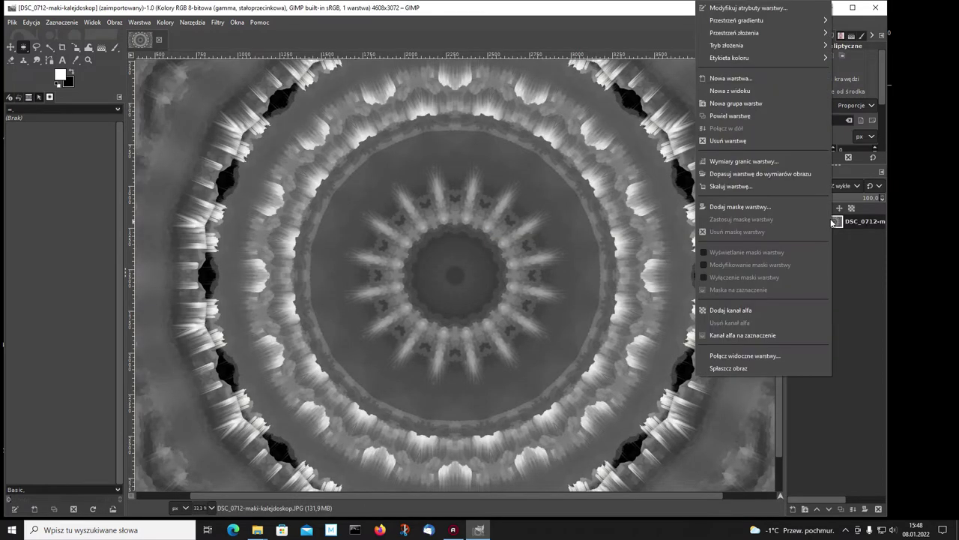
{"action": "left_click", "coordinate": [729, 309]}
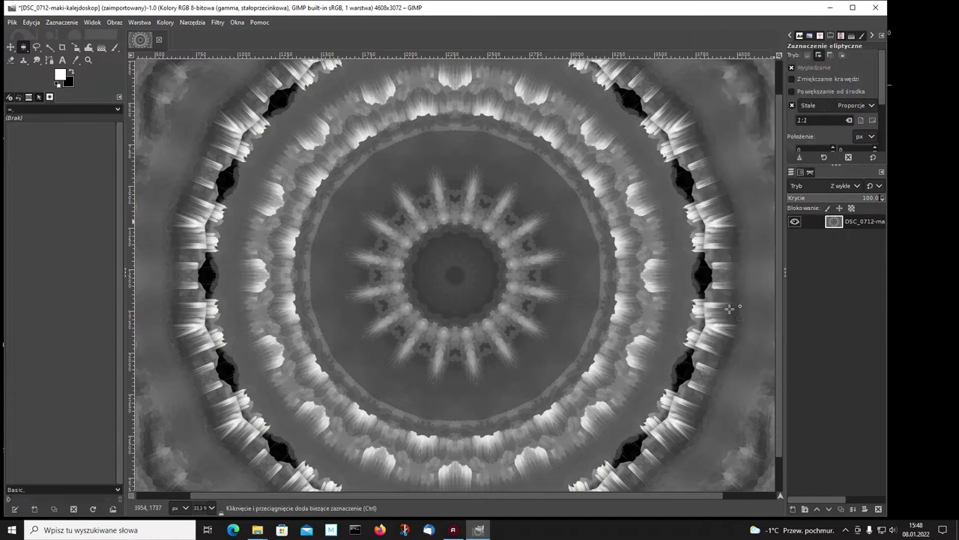
{"action": "left_click", "coordinate": [213, 508]}
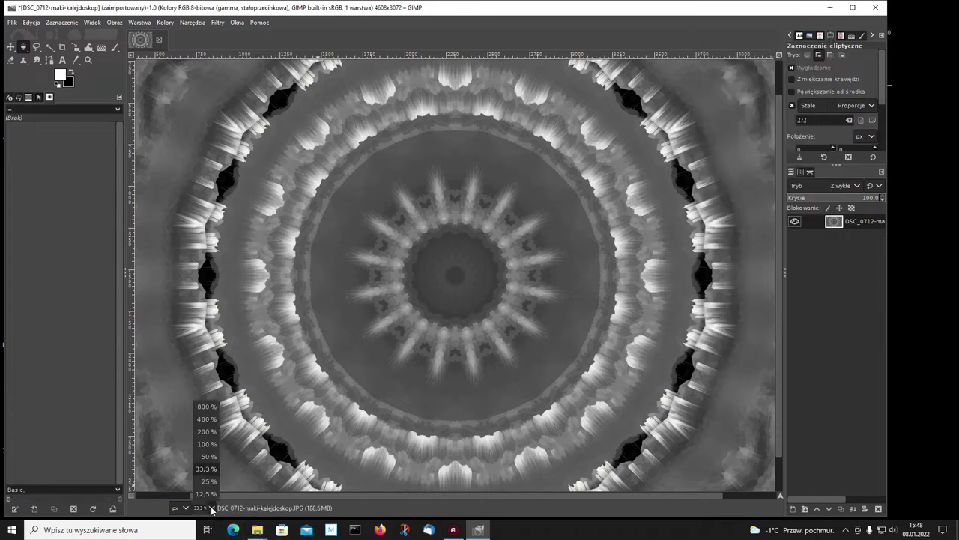
{"action": "left_click", "coordinate": [209, 482]}
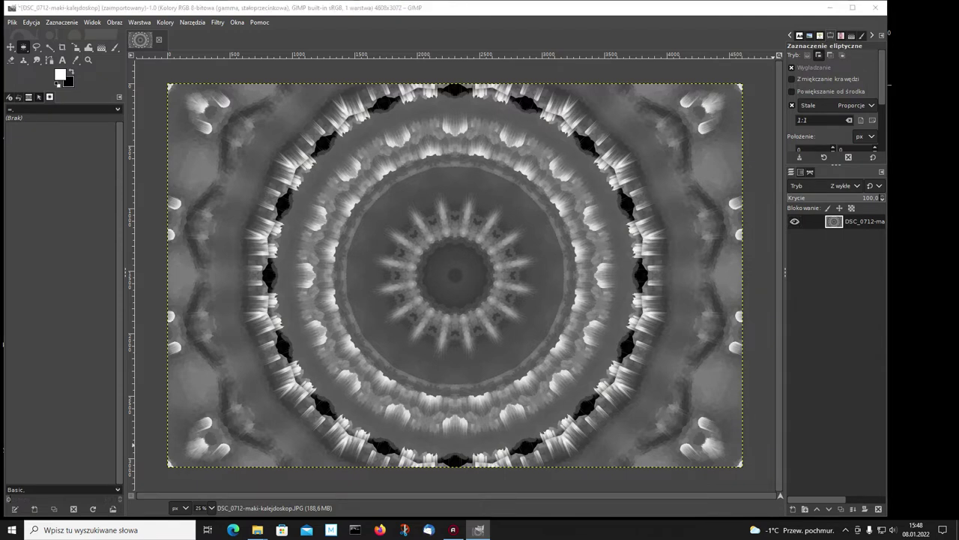
Add DSC_0228.JPG as a hidden, alpha-enabled layer and duplicate the kaleidoscope layer
{"action": "left_click_drag", "start_coordinate": [489, 226], "coordinate": [489, 226]}
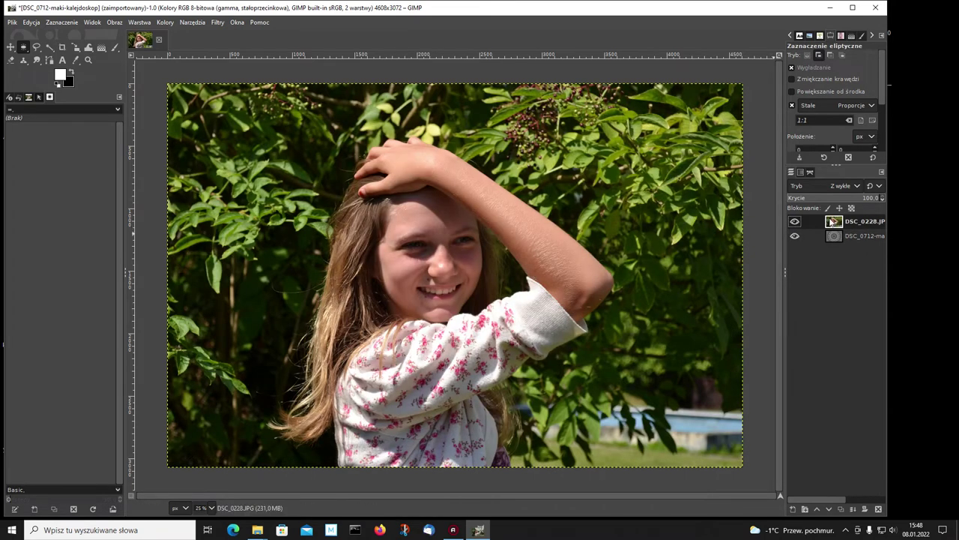
{"action": "right_click", "coordinate": [832, 223]}
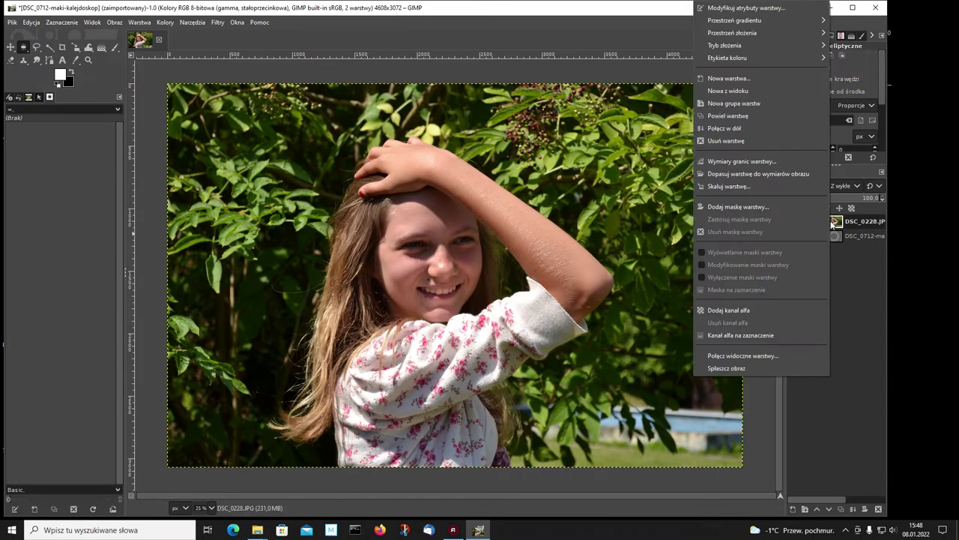
{"action": "left_click", "coordinate": [736, 312]}
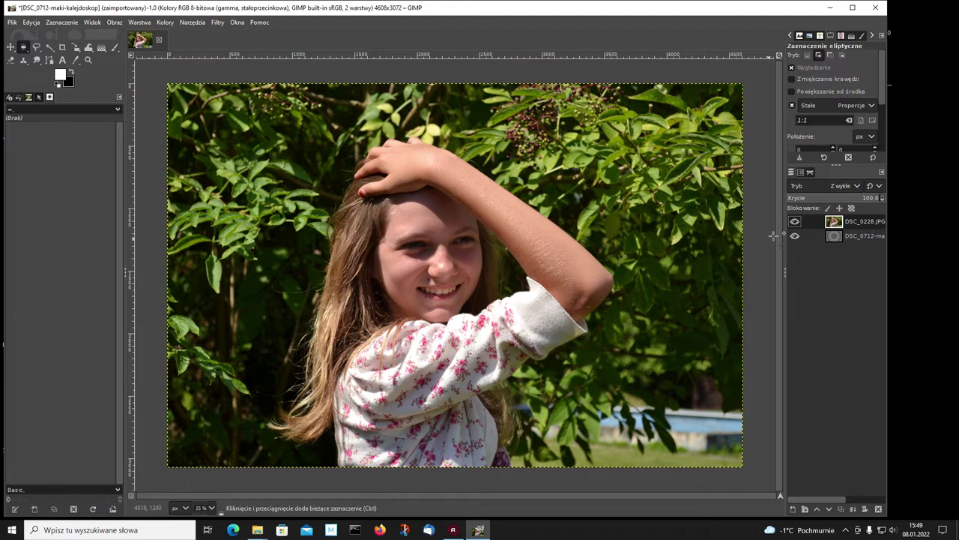
{"action": "left_click", "coordinate": [796, 221]}
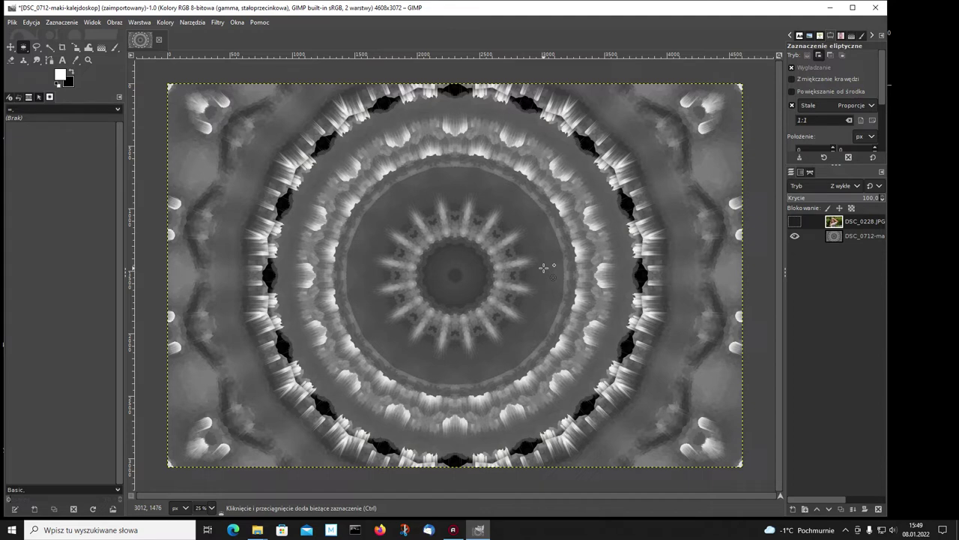
{"action": "left_click", "coordinate": [837, 239]}
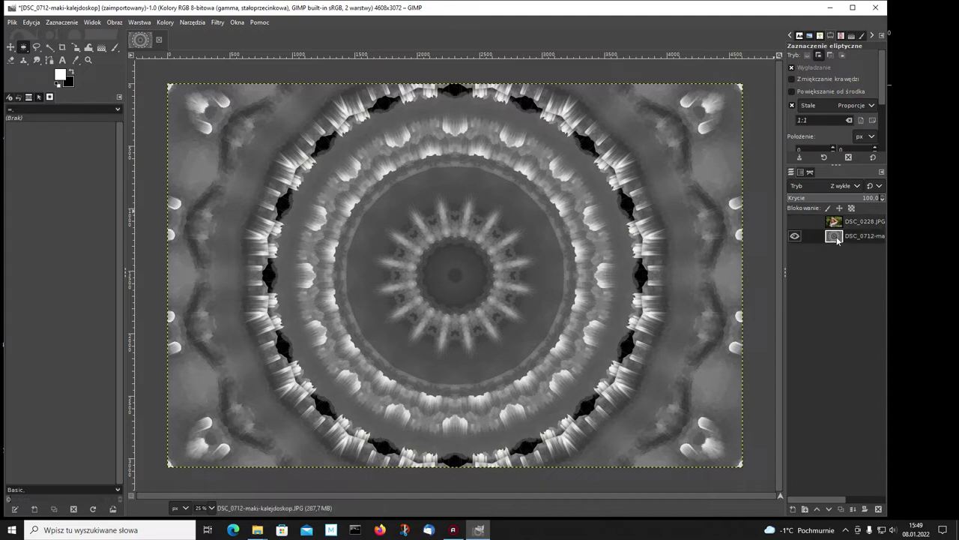
{"action": "left_click", "coordinate": [839, 508]}
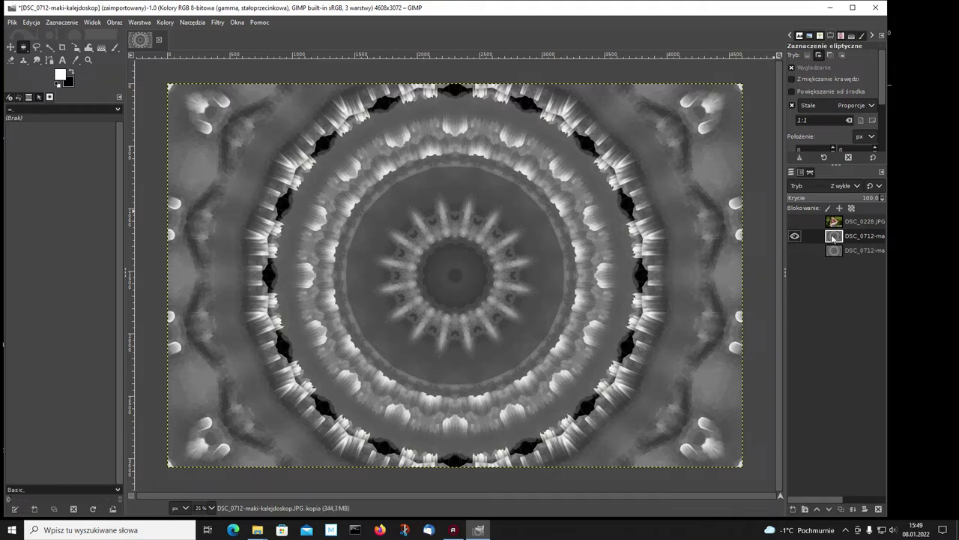
Switch to Ellipse Select and drag a circle over the kaleidoscope pattern's centre
{"action": "right_click", "coordinate": [25, 50]}
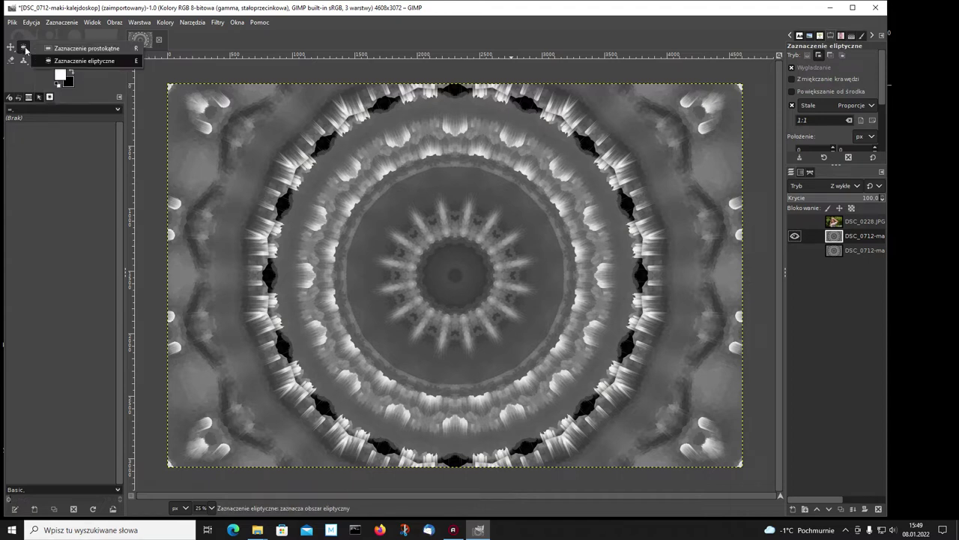
{"action": "left_click", "coordinate": [65, 62]}
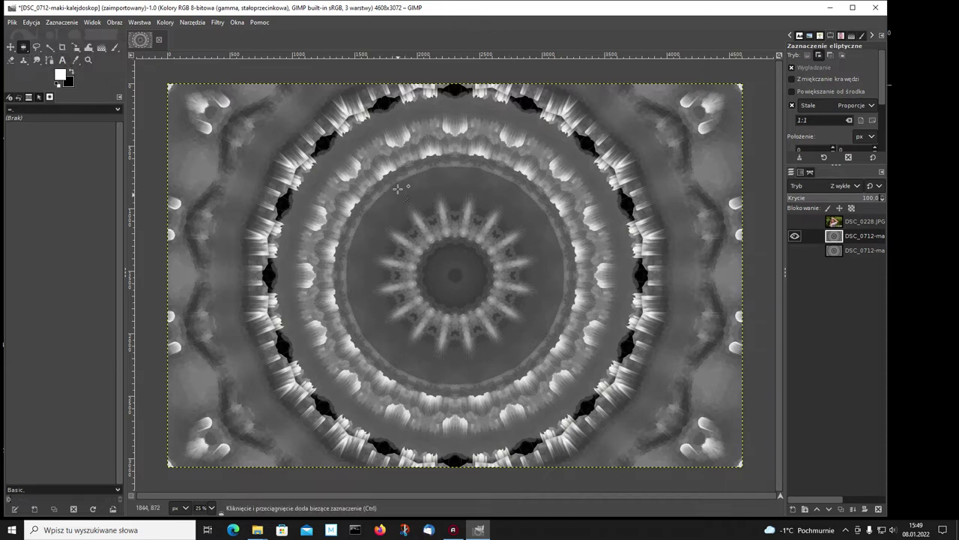
{"action": "mouse_move", "coordinate": [414, 194]}
{"action": "left_mouse_down"}
{"action": "mouse_move", "coordinate": [440, 344]}
{"action": "mouse_move", "coordinate": [604, 383]}
{"action": "left_mouse_up"}
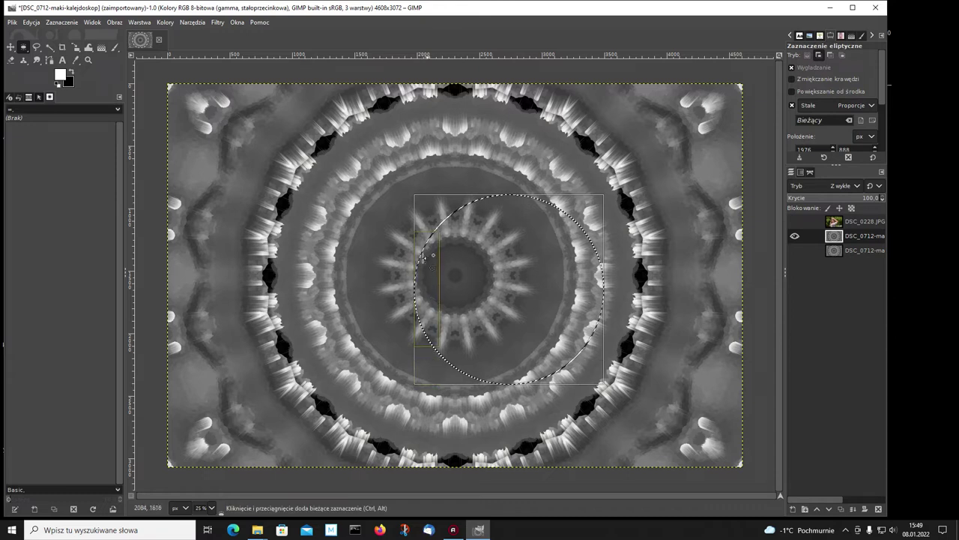
{"action": "left_click_drag", "start_coordinate": [423, 216], "coordinate": [377, 169]}
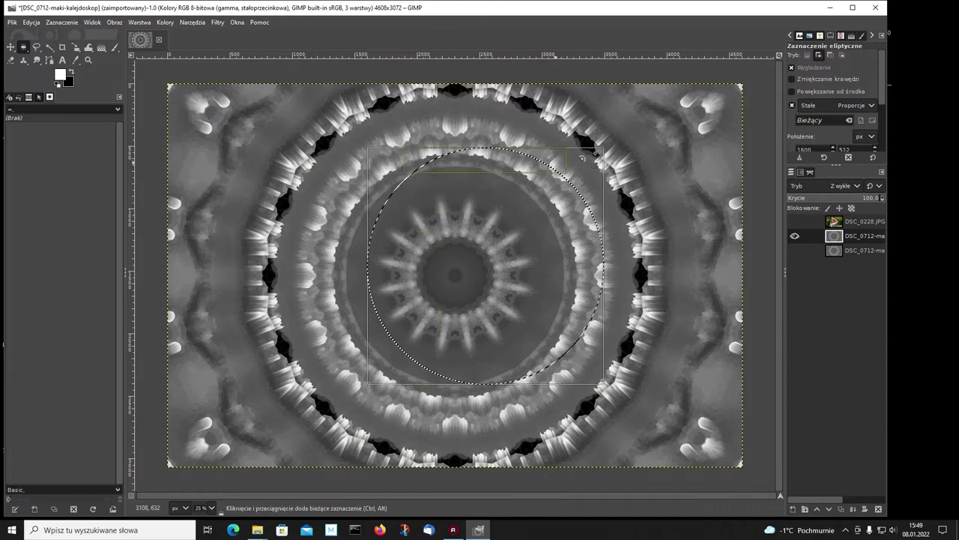
{"action": "left_click_drag", "start_coordinate": [585, 161], "coordinate": [566, 179]}
{"action": "left_click_drag", "start_coordinate": [368, 187], "coordinate": [358, 182]}
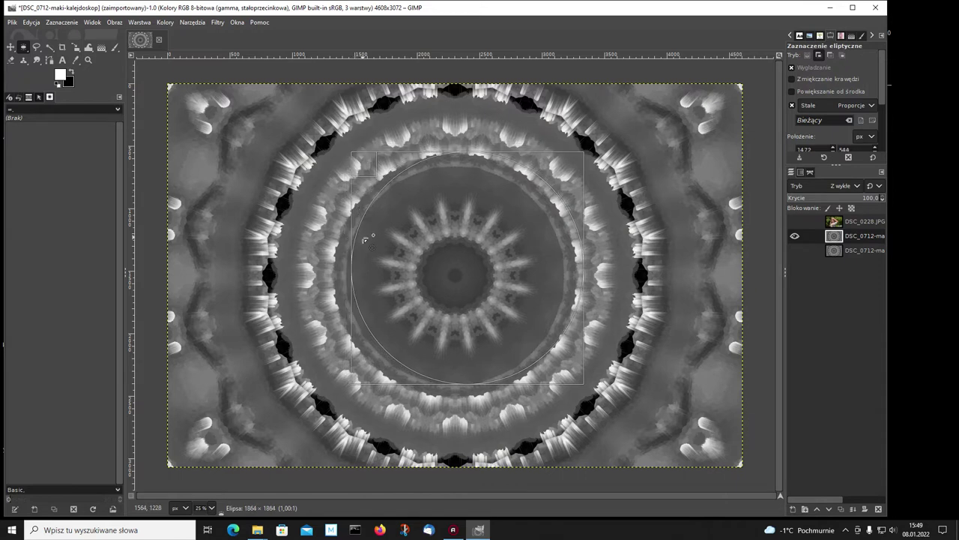
{"action": "left_click_drag", "start_coordinate": [370, 253], "coordinate": [372, 253]}
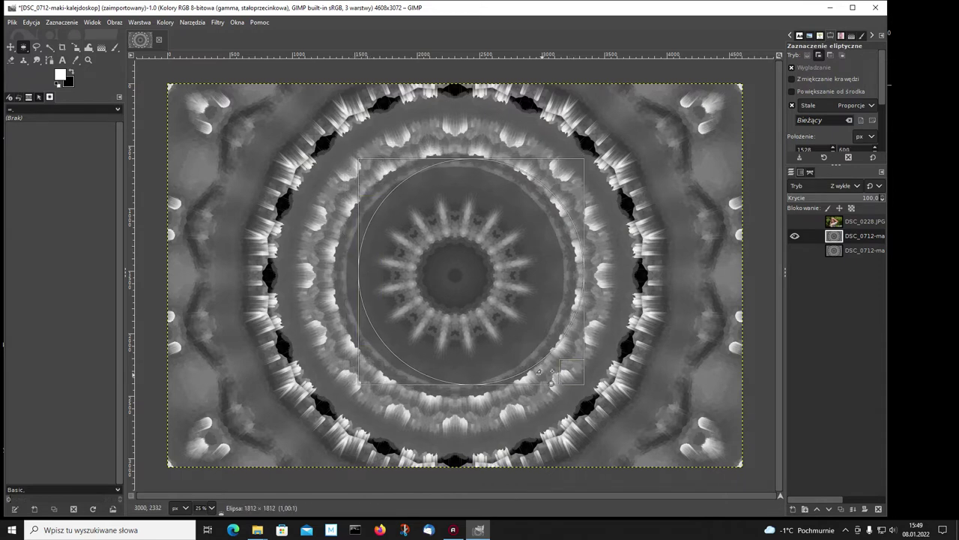
{"action": "left_click_drag", "start_coordinate": [367, 171], "coordinate": [356, 160]}
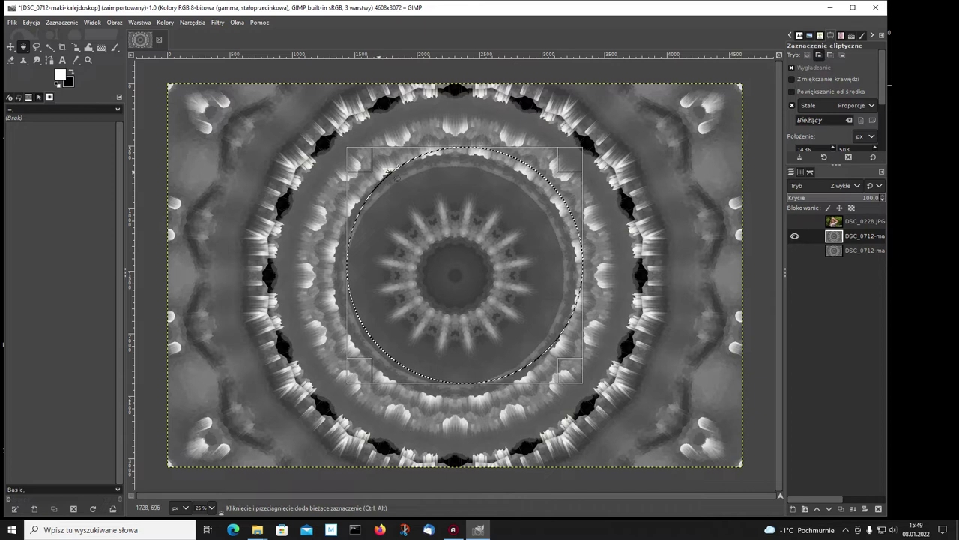
Redraw the circle to sit just inside the bright ring and commit the selection
{"action": "left_click_drag", "start_coordinate": [541, 379], "coordinate": [567, 405]}
{"action": "mouse_move", "coordinate": [397, 162]}
{"action": "left_mouse_down"}
{"action": "mouse_move", "coordinate": [397, 172]}
{"action": "mouse_move", "coordinate": [397, 163]}
{"action": "left_mouse_up"}
{"action": "left_click_drag", "start_coordinate": [544, 367], "coordinate": [358, 178]}
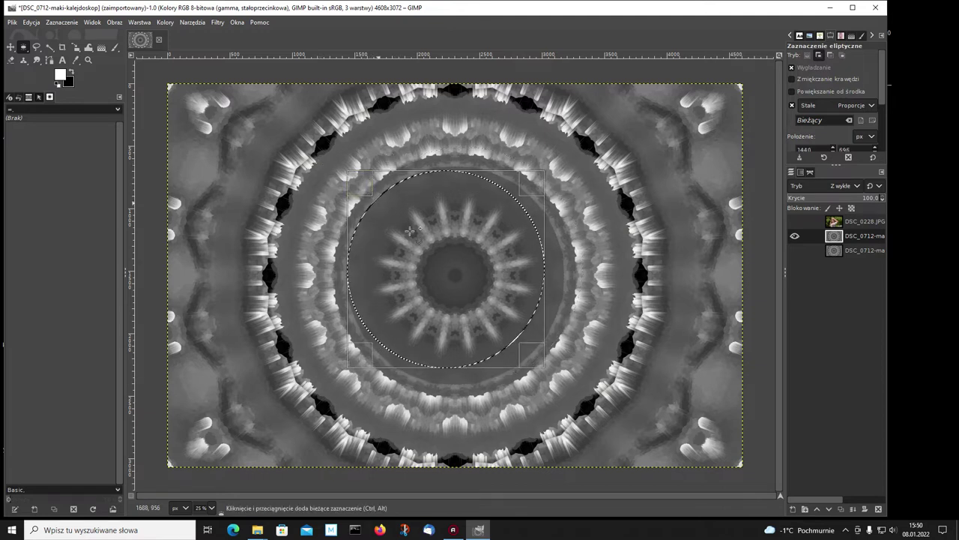
{"action": "left_click_drag", "start_coordinate": [523, 356], "coordinate": [542, 370]}
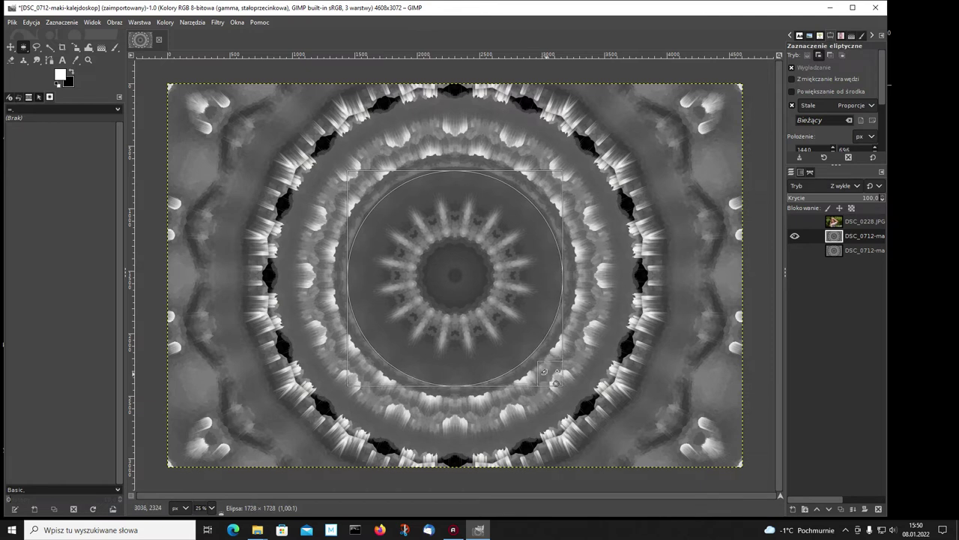
{"action": "left_click_drag", "start_coordinate": [547, 186], "coordinate": [550, 182]}
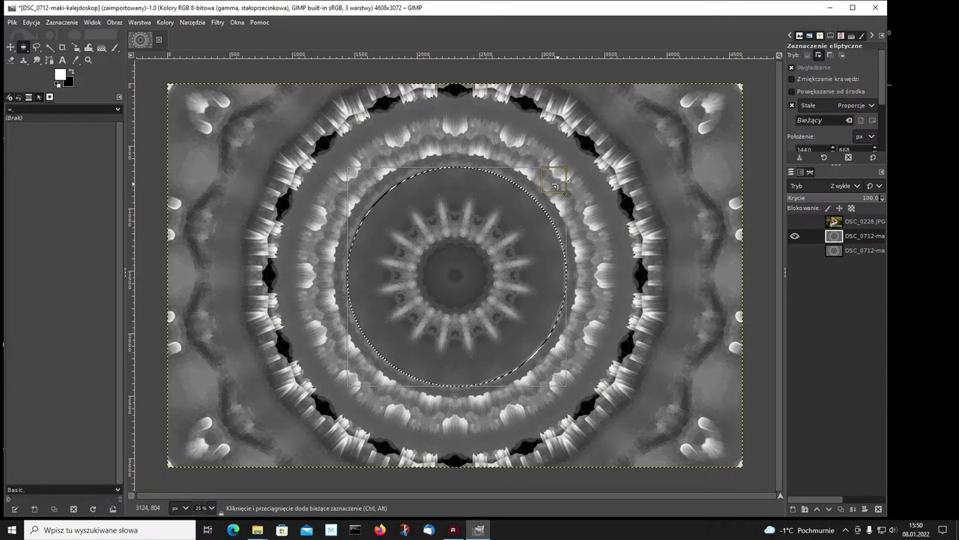
{"action": "key", "text": "Return"}
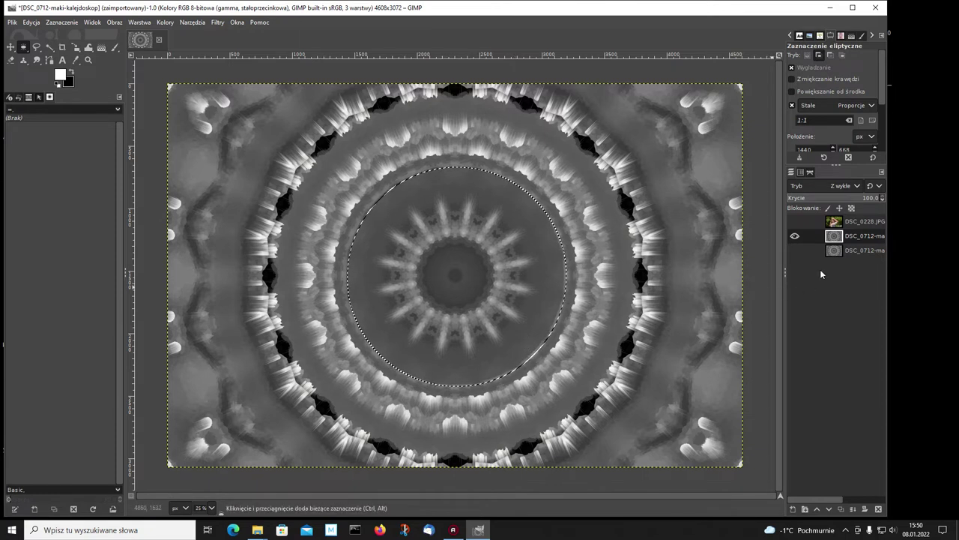
Invert the selection so everything outside the circle is selected
{"action": "right_click", "coordinate": [835, 238]}
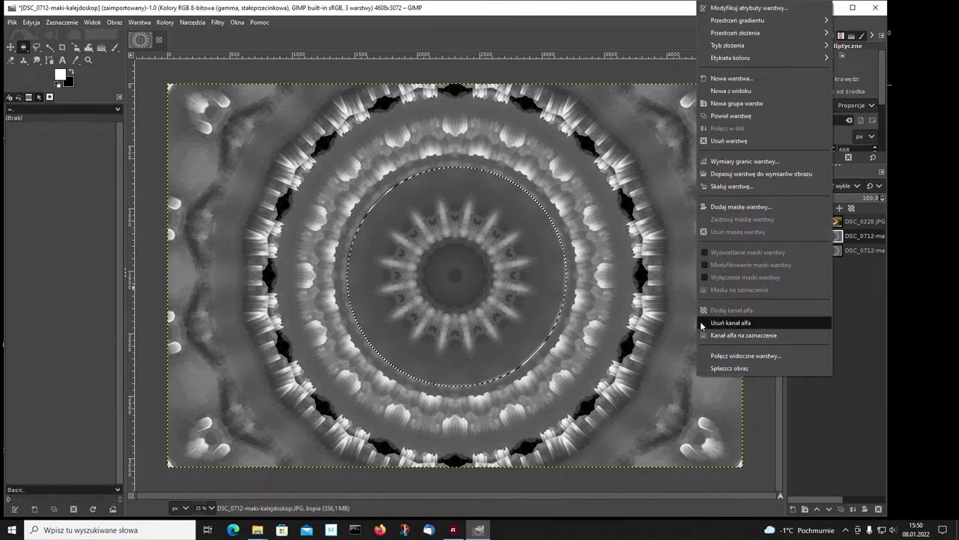
{"action": "left_click", "coordinate": [815, 408]}
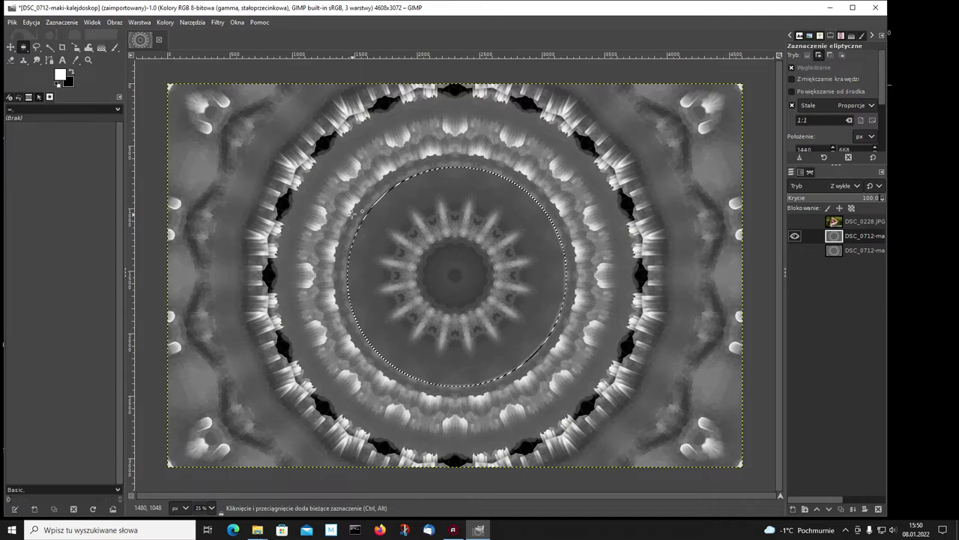
{"action": "left_click", "coordinate": [63, 23]}
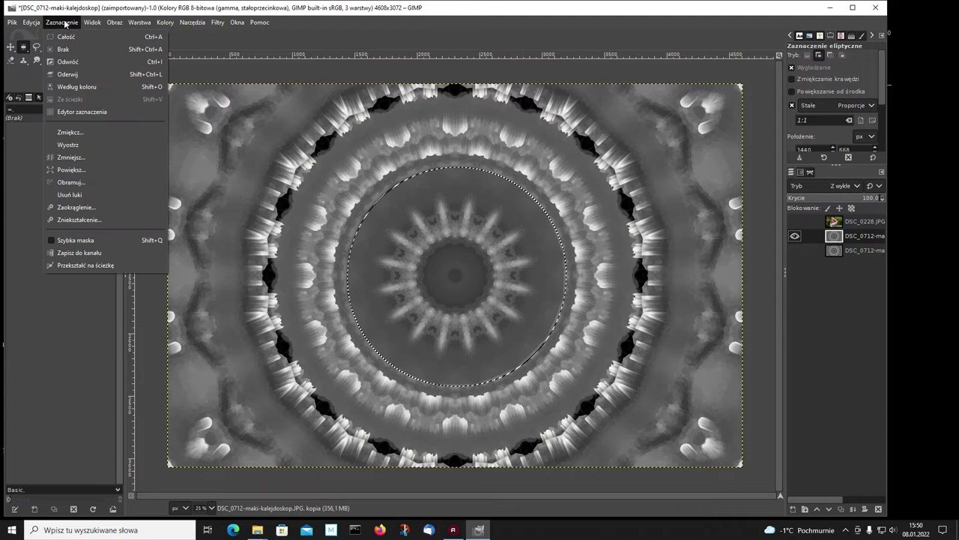
{"action": "left_click", "coordinate": [66, 62]}
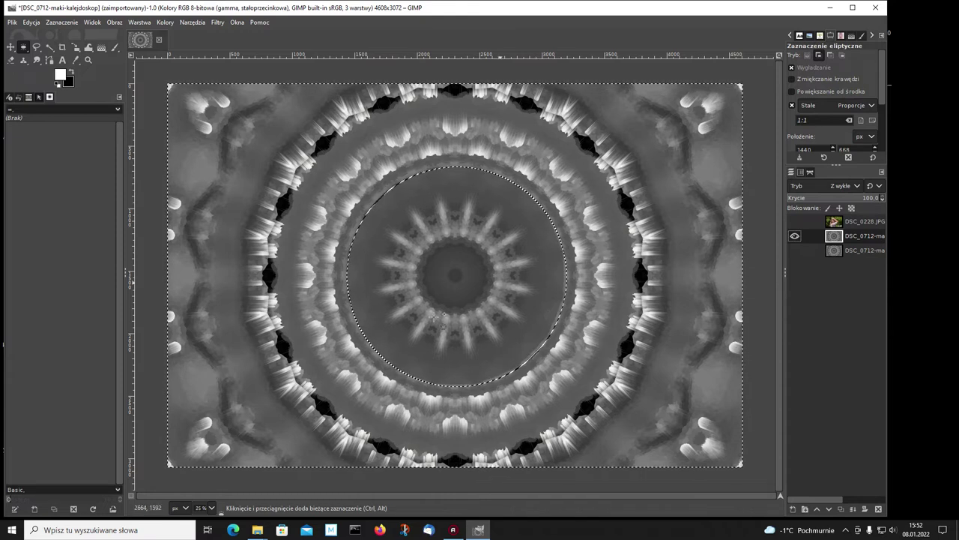
Float the outer area onto a new layer and hide the original kaleidoscope layer
{"action": "left_click", "coordinate": [60, 22]}
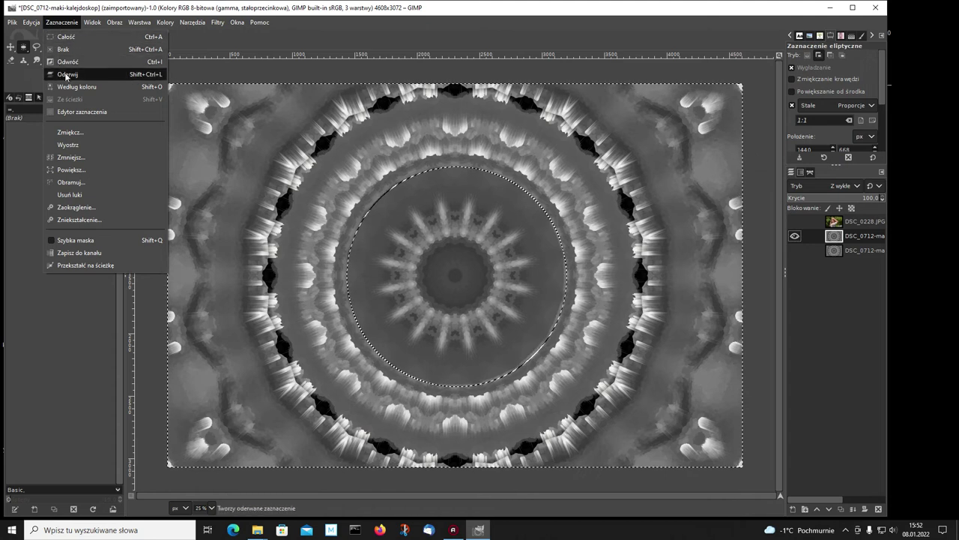
{"action": "left_click", "coordinate": [66, 75]}
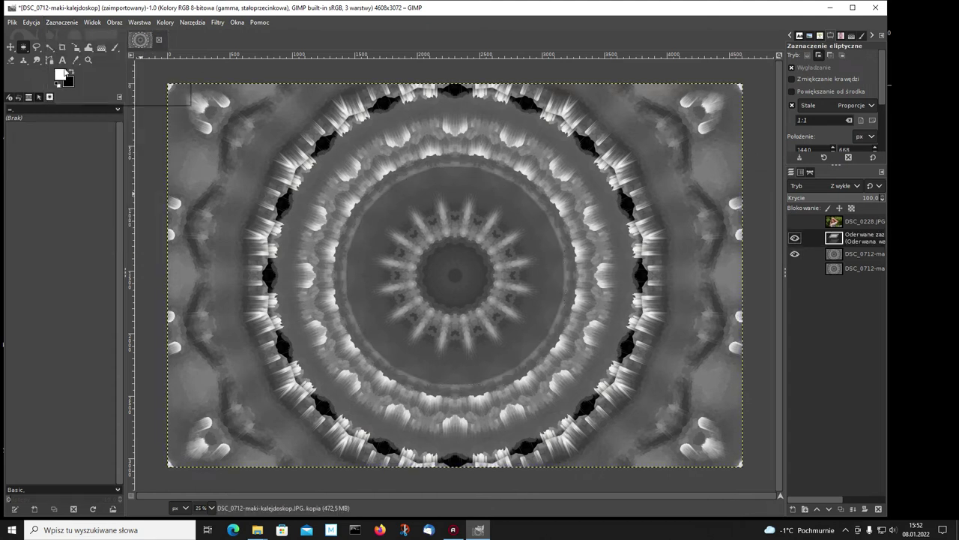
{"action": "left_click", "coordinate": [795, 253]}
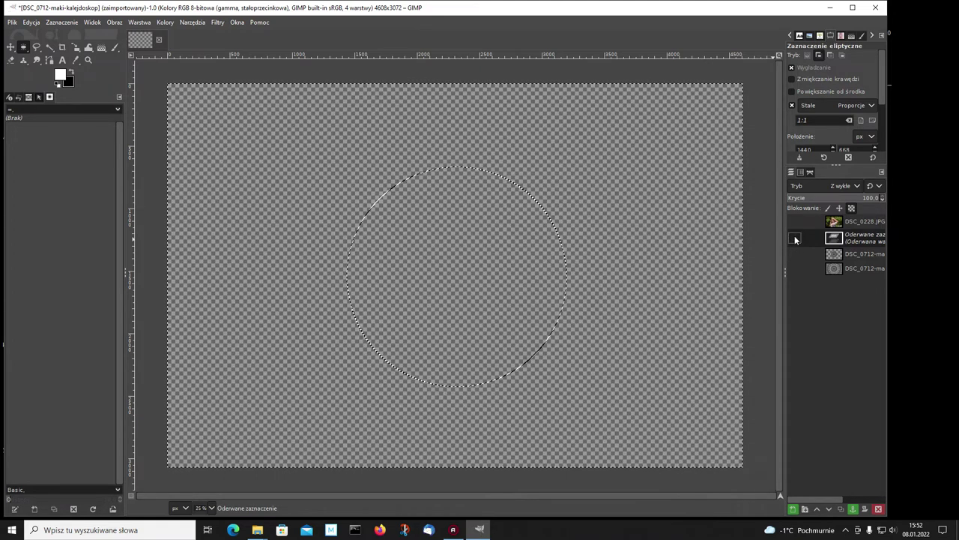
{"action": "left_click", "coordinate": [793, 509]}
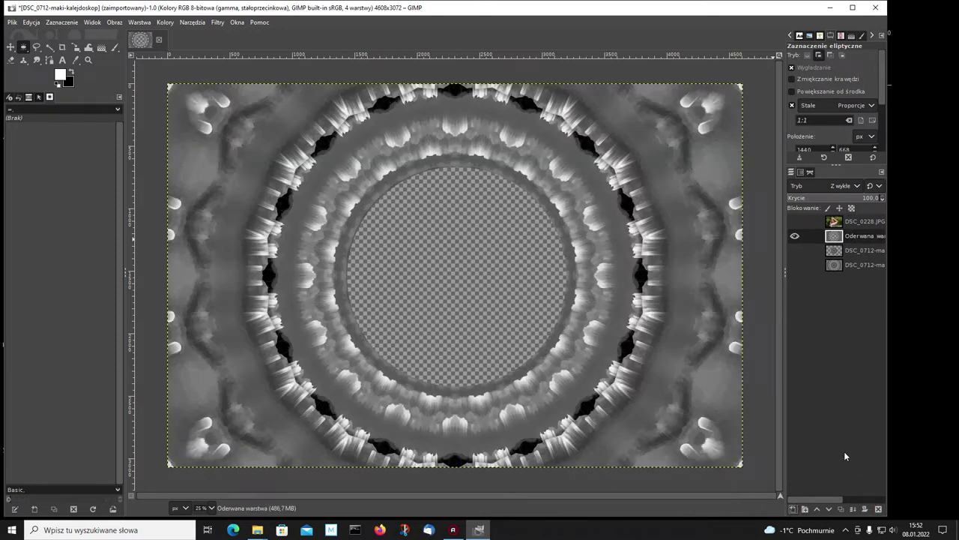
{"action": "left_click", "coordinate": [10, 46]}
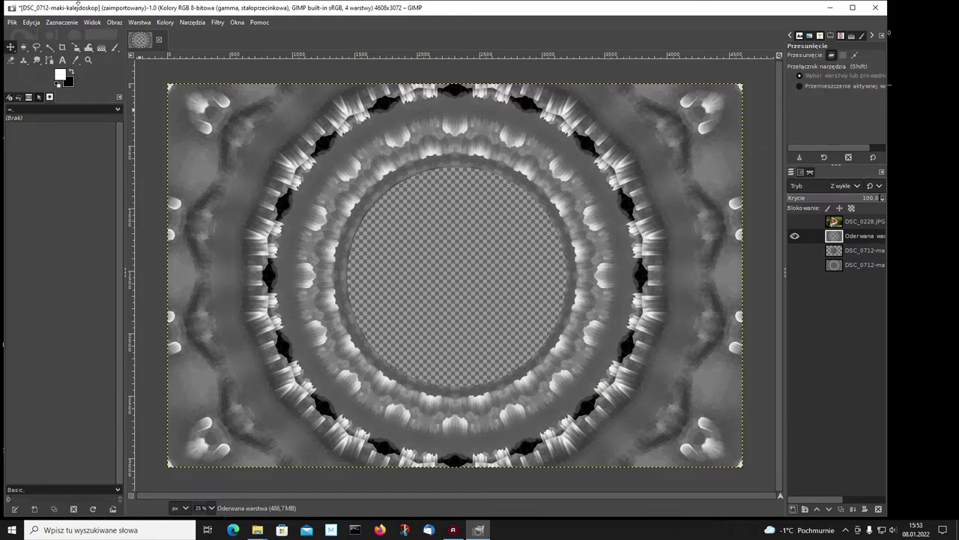
Export the frame as PNG named kaledoskop-ramka.png in the proby-20220108 folder
{"action": "left_click", "coordinate": [12, 22]}
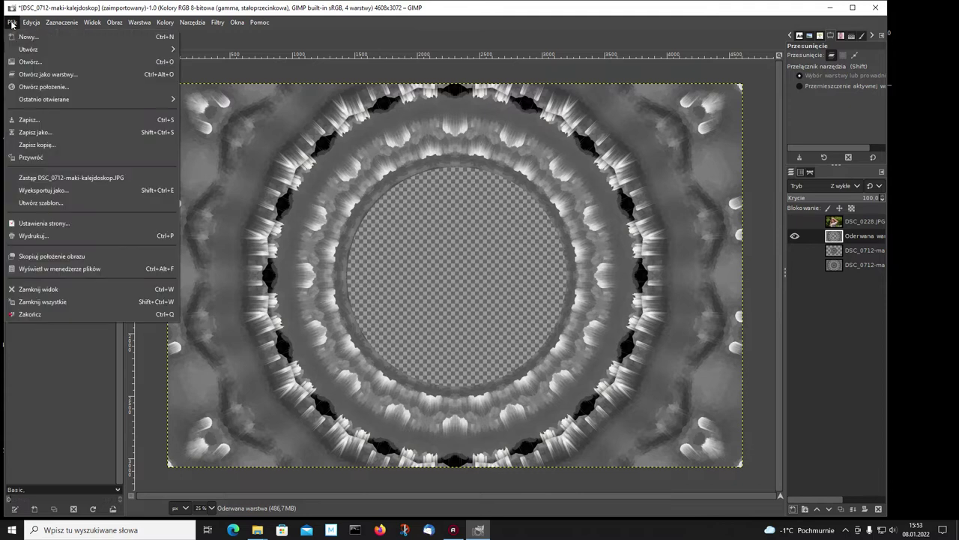
{"action": "left_click", "coordinate": [58, 193]}
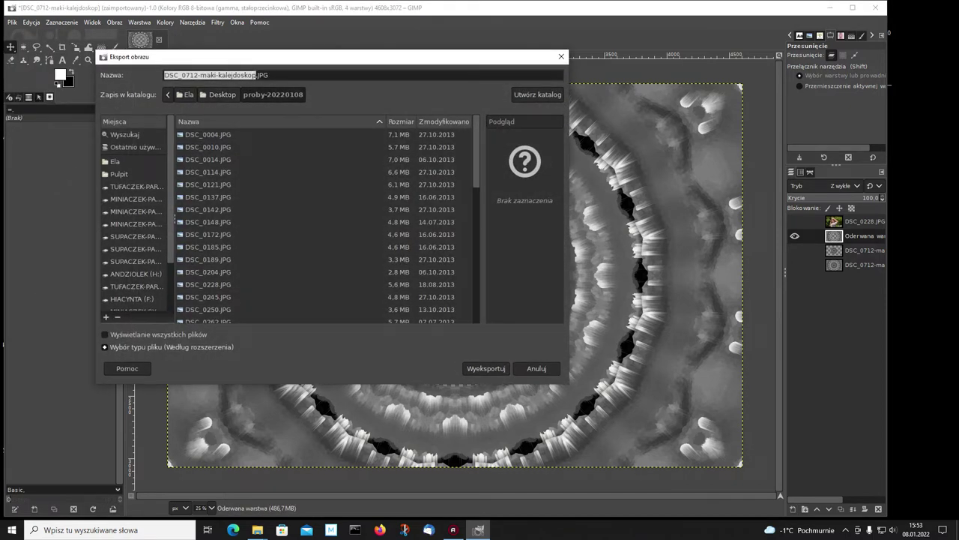
{"action": "left_click", "coordinate": [257, 76]}
{"action": "key", "text": "BackSpace"}
{"action": "key", "text": "BackSpace"}
{"action": "key", "text": "BackSpace"}
{"action": "key", "text": "BackSpace"}
{"action": "key", "text": "BackSpace"}
{"action": "key", "text": "BackSpace"}
{"action": "key", "text": "BackSpace"}
{"action": "key", "text": "BackSpace"}
{"action": "key", "text": "BackSpace"}
{"action": "key", "text": "BackSpace"}
{"action": "key", "text": "BackSpace"}
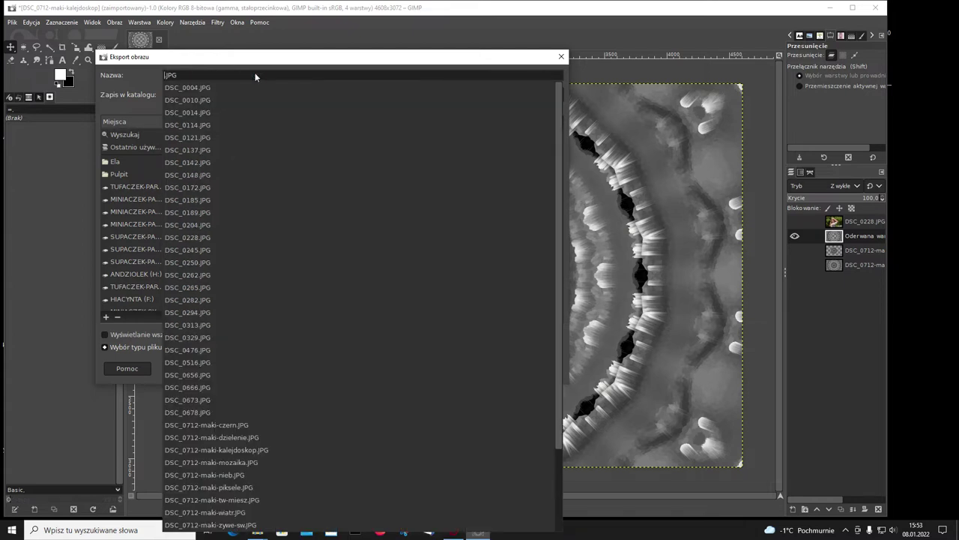
{"action": "type", "text": "k"}
{"action": "type", "text": "alej"}
{"action": "type", "text": "doskop-rajmka.png"}
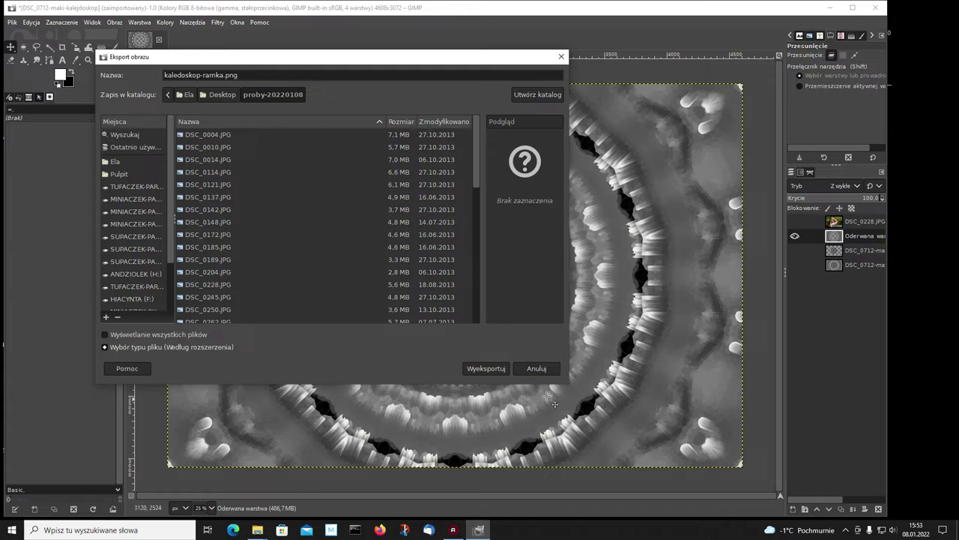
{"action": "left_click", "coordinate": [493, 369]}
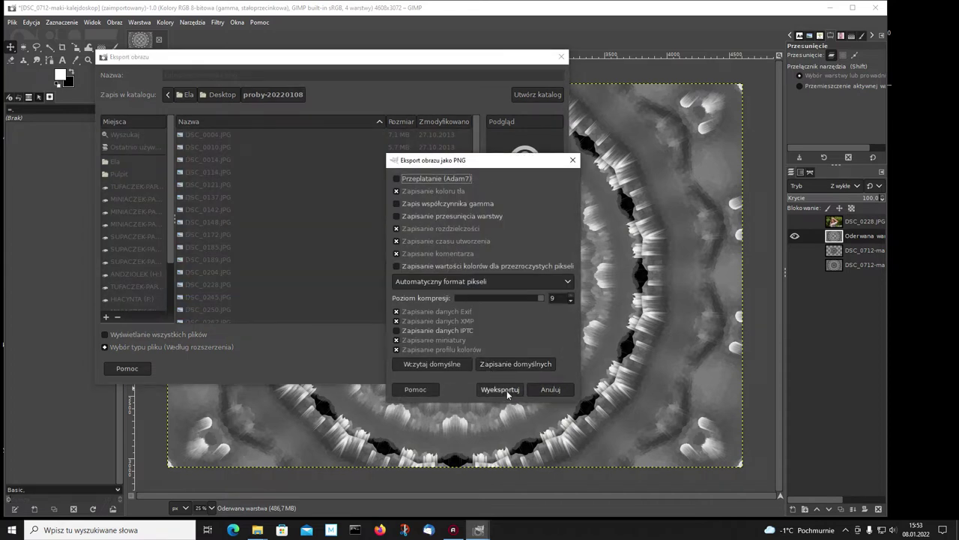
{"action": "left_click", "coordinate": [505, 390]}
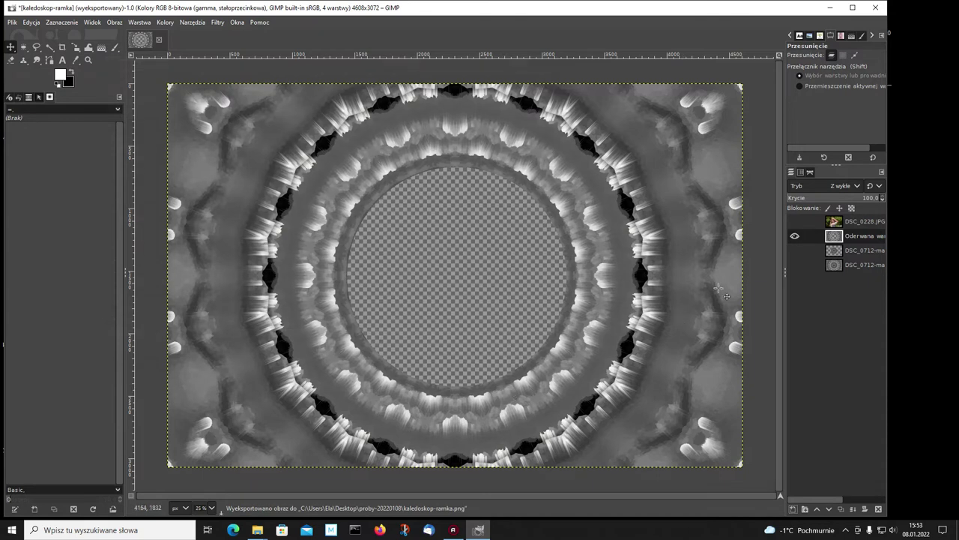
Add the exported frame as a layer, lower and show the portrait, then hide the frame
{"action": "left_click_drag", "start_coordinate": [479, 530], "coordinate": [719, 248]}
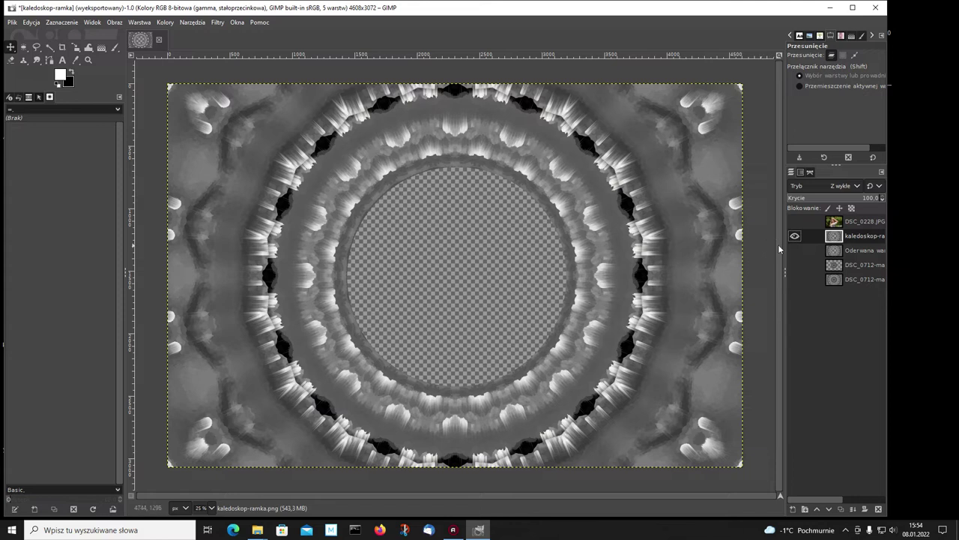
{"action": "left_click", "coordinate": [833, 221]}
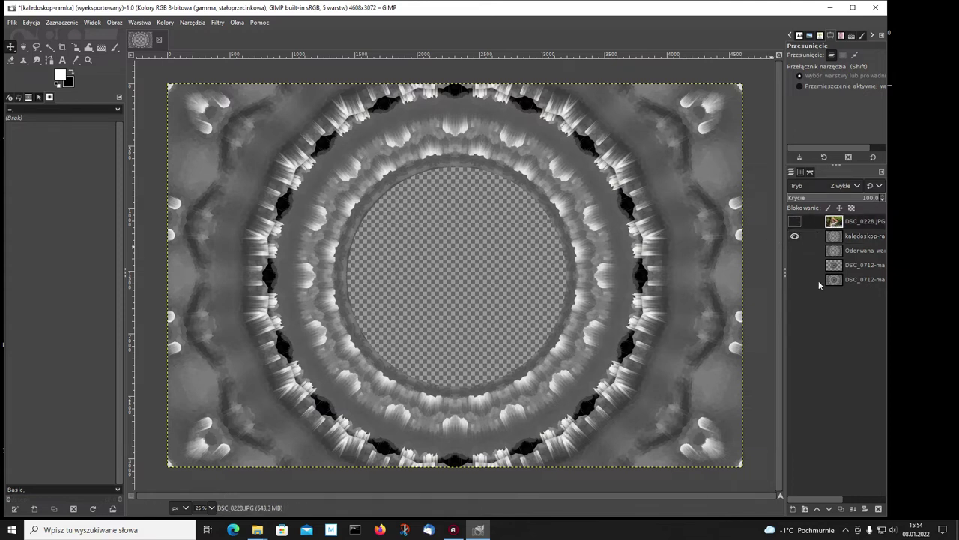
{"action": "left_click", "coordinate": [829, 509]}
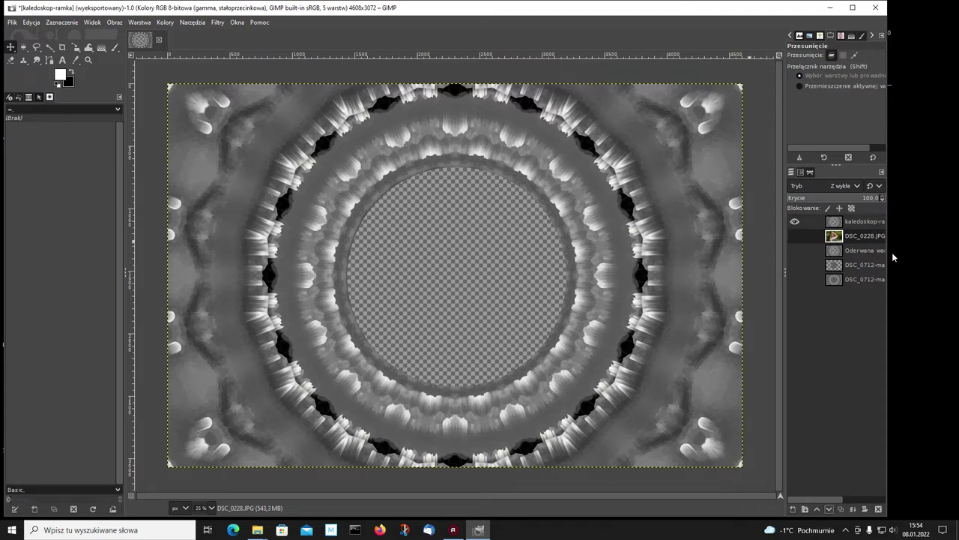
{"action": "left_click", "coordinate": [795, 236]}
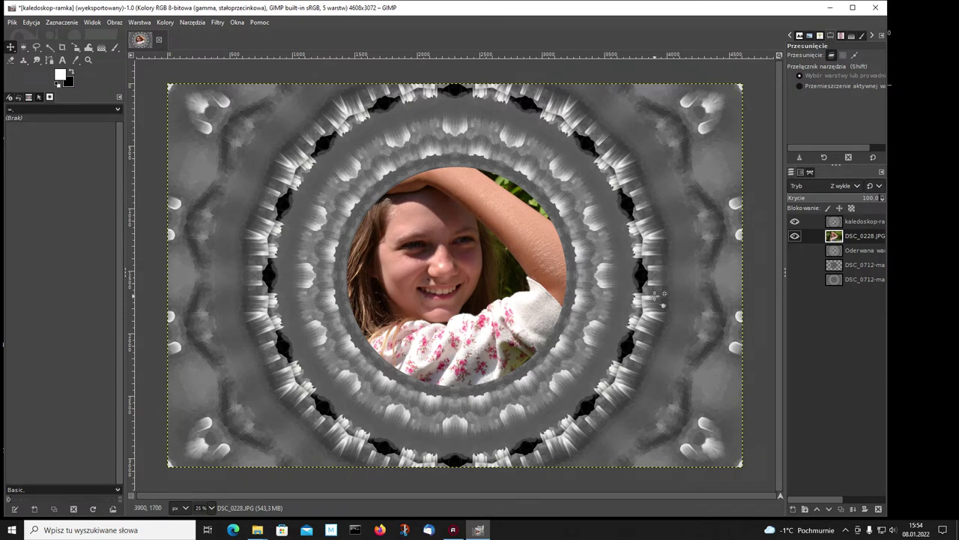
{"action": "left_click", "coordinate": [795, 222]}
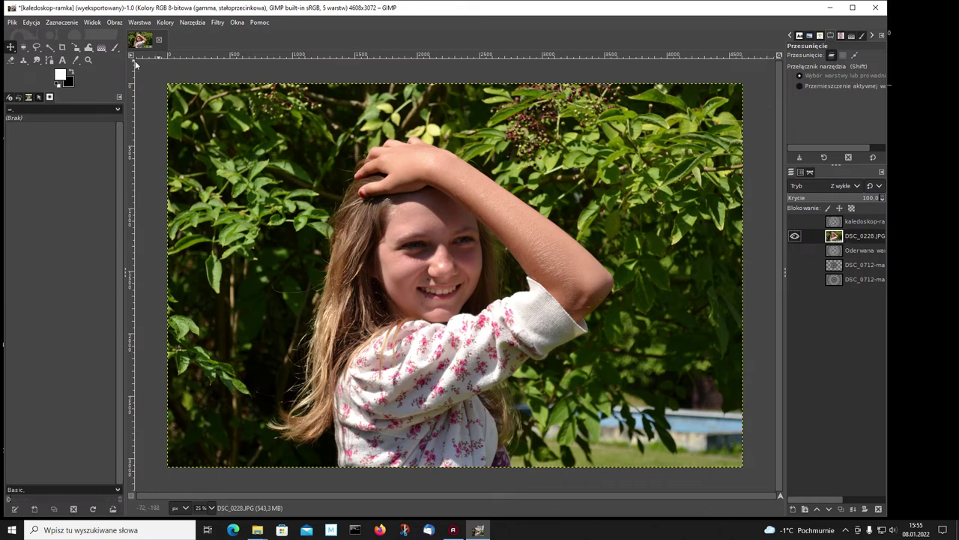
Scale the portrait layer down to 2500×1667 pixels
{"action": "left_click", "coordinate": [76, 46]}
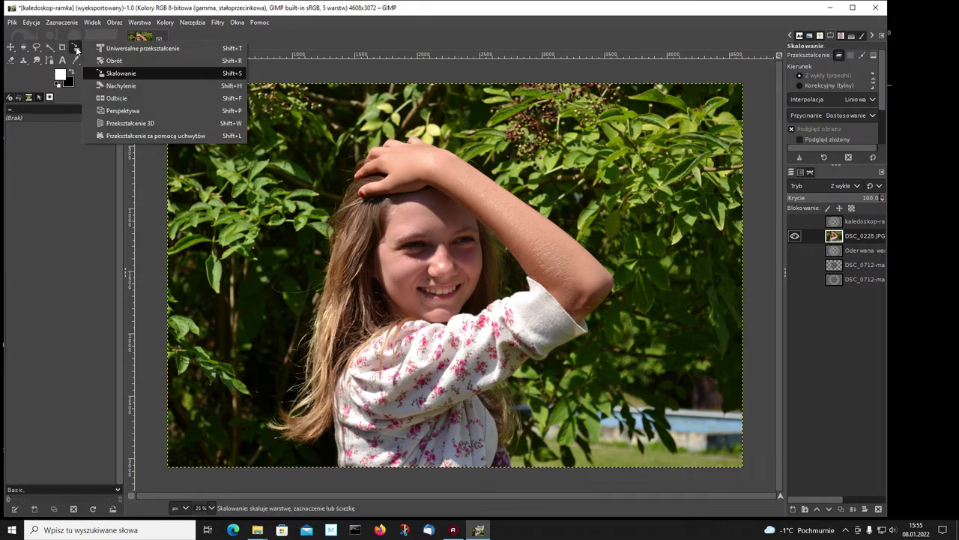
{"action": "left_click", "coordinate": [111, 73]}
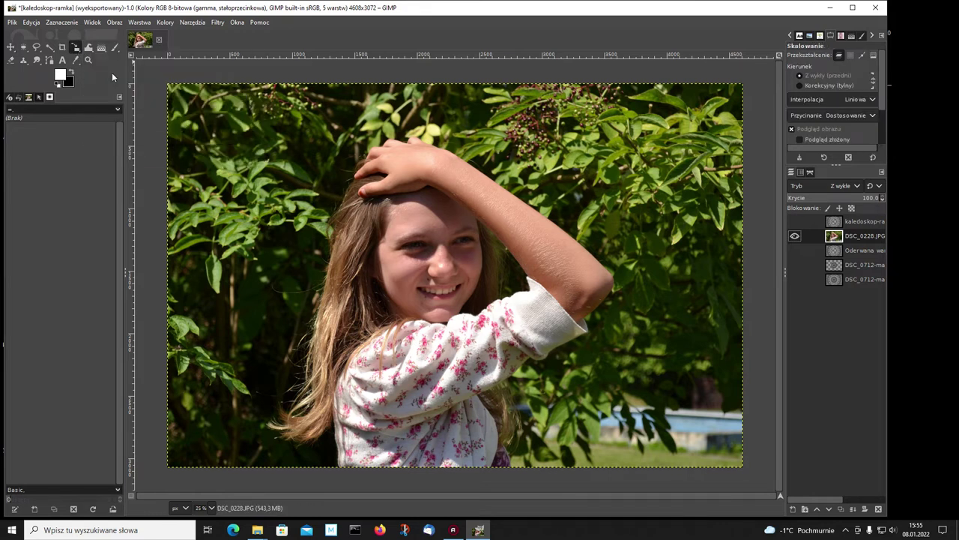
{"action": "left_click", "coordinate": [346, 197]}
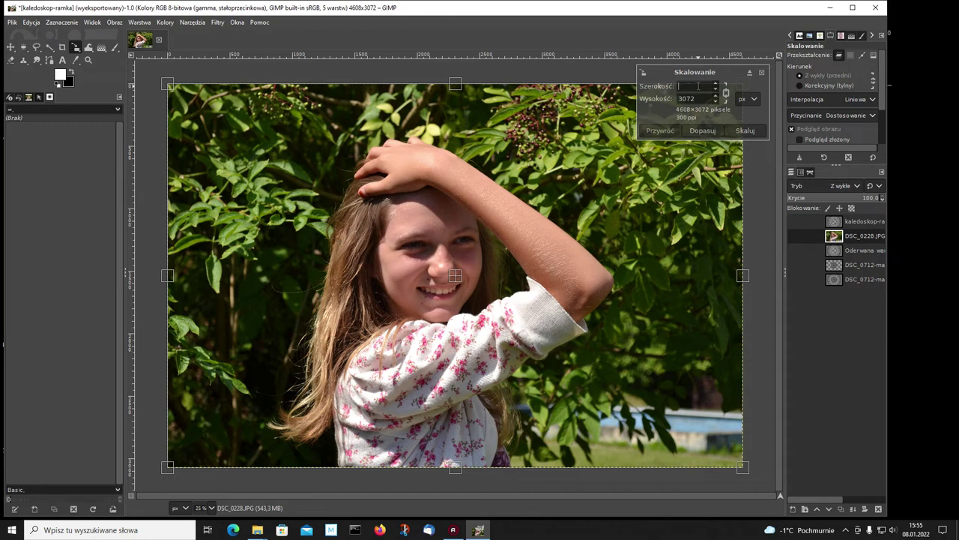
{"action": "type", "text": "2500"}
{"action": "key", "text": "Return"}
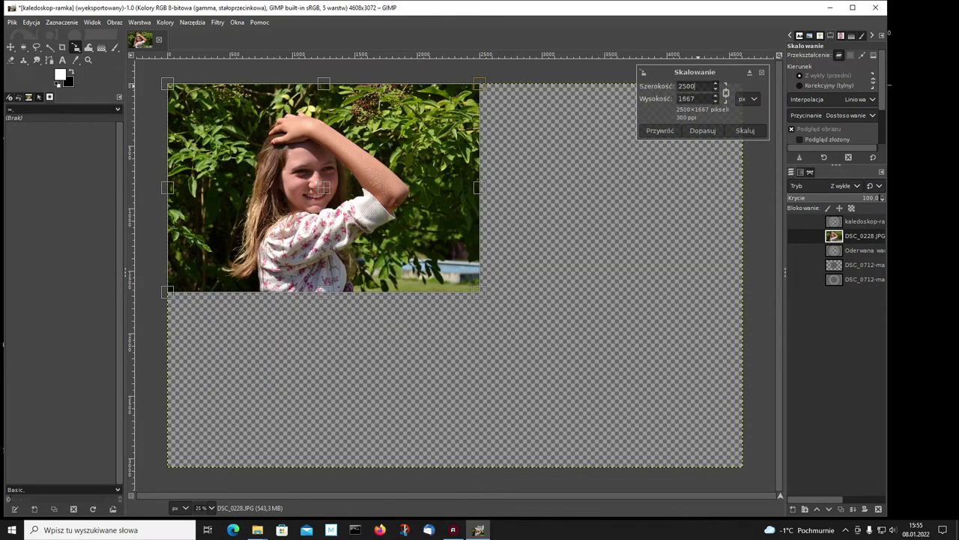
{"action": "left_click", "coordinate": [745, 130]}
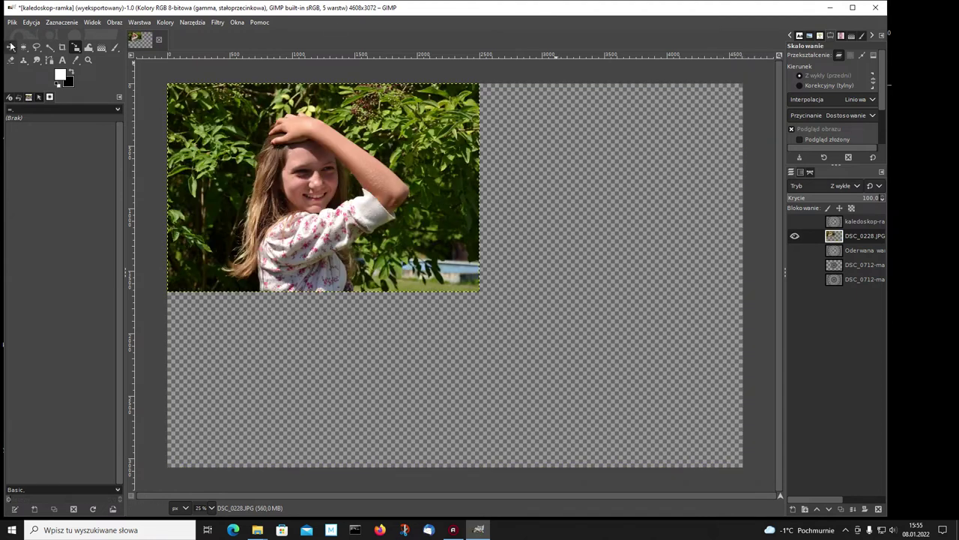
Centre the shrunken portrait under the frame's round opening, checking it against the frame layer
{"action": "left_click", "coordinate": [10, 46]}
{"action": "mouse_move", "coordinate": [321, 187]}
{"action": "left_mouse_down"}
{"action": "mouse_move", "coordinate": [439, 288]}
{"action": "mouse_move", "coordinate": [481, 291]}
{"action": "left_mouse_up"}
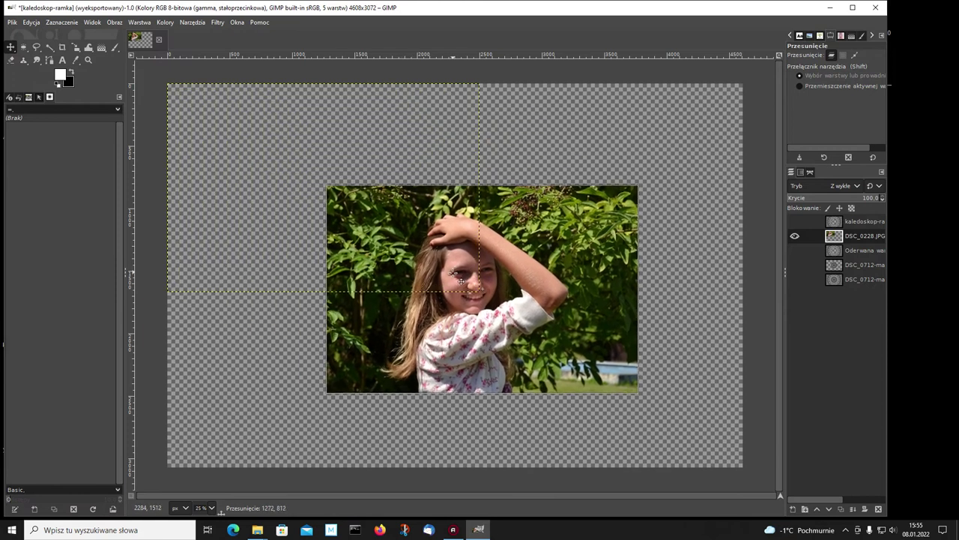
{"action": "left_click", "coordinate": [795, 222]}
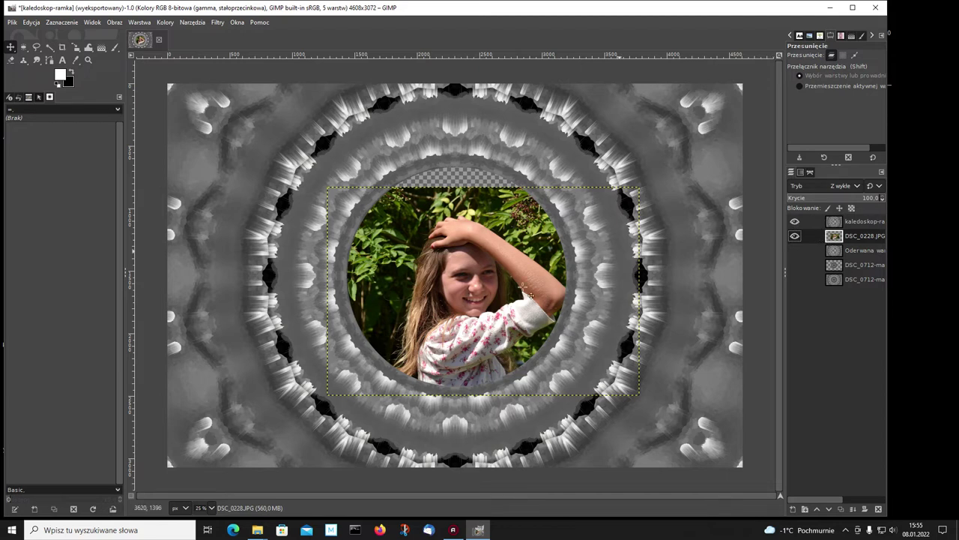
{"action": "mouse_move", "coordinate": [467, 267]}
{"action": "left_mouse_down"}
{"action": "mouse_move", "coordinate": [451, 244]}
{"action": "mouse_move", "coordinate": [443, 248]}
{"action": "left_mouse_up"}
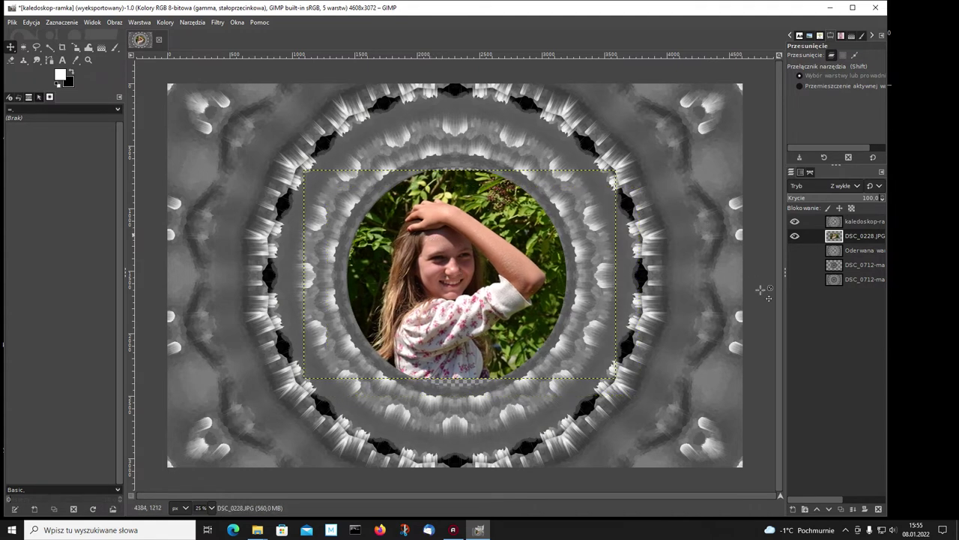
{"action": "left_click", "coordinate": [795, 222]}
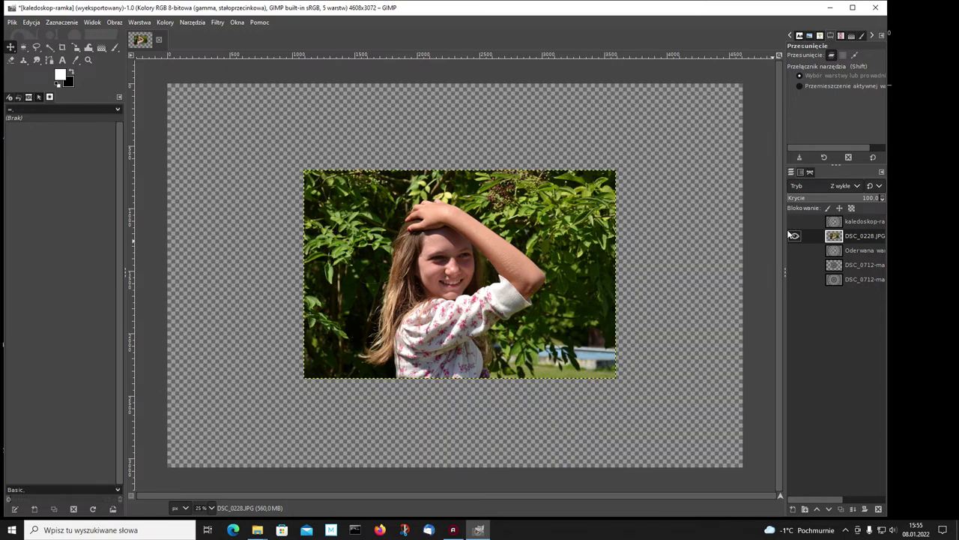
Enlarge the portrait layer to about 2828×1886 pixels
{"action": "left_click", "coordinate": [76, 48]}
{"action": "left_click", "coordinate": [487, 362]}
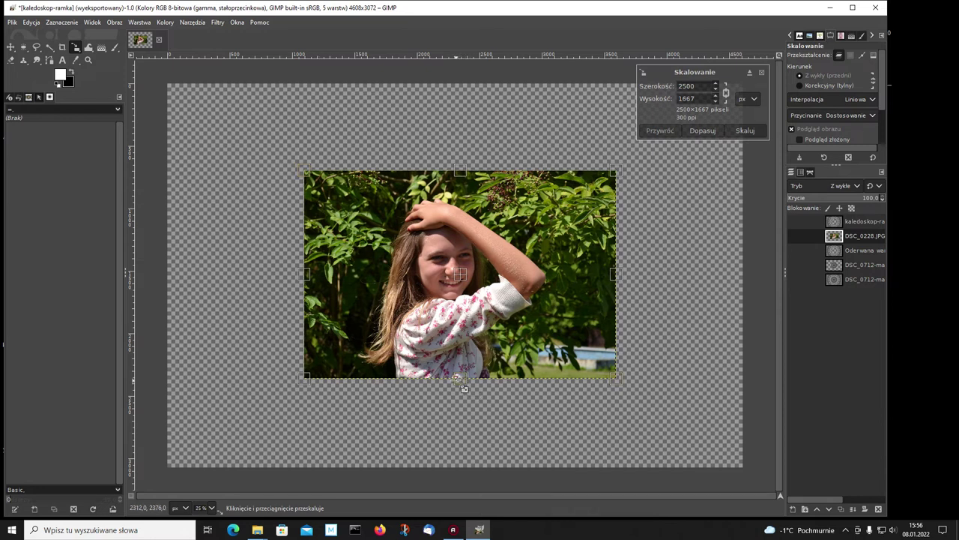
{"action": "left_click_drag", "start_coordinate": [456, 380], "coordinate": [457, 393]}
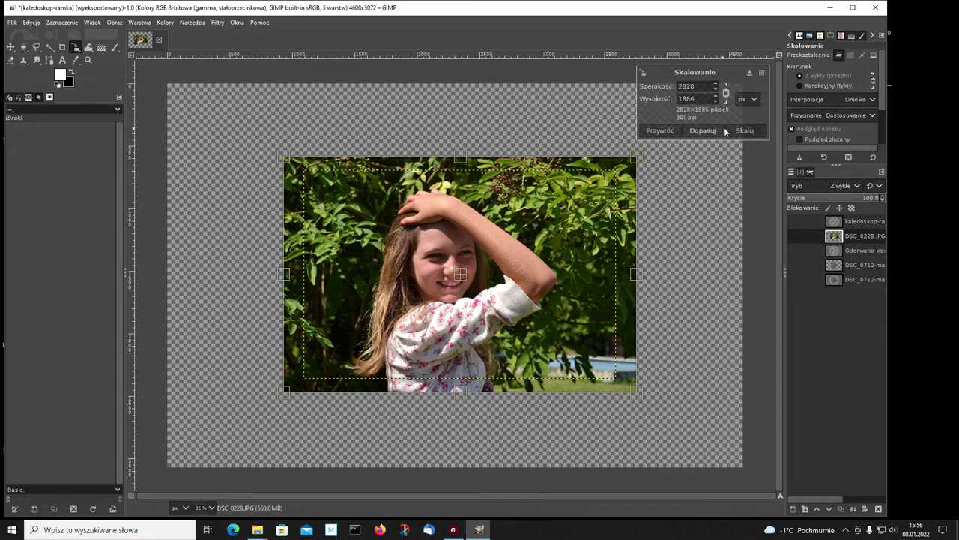
{"action": "left_click", "coordinate": [745, 130]}
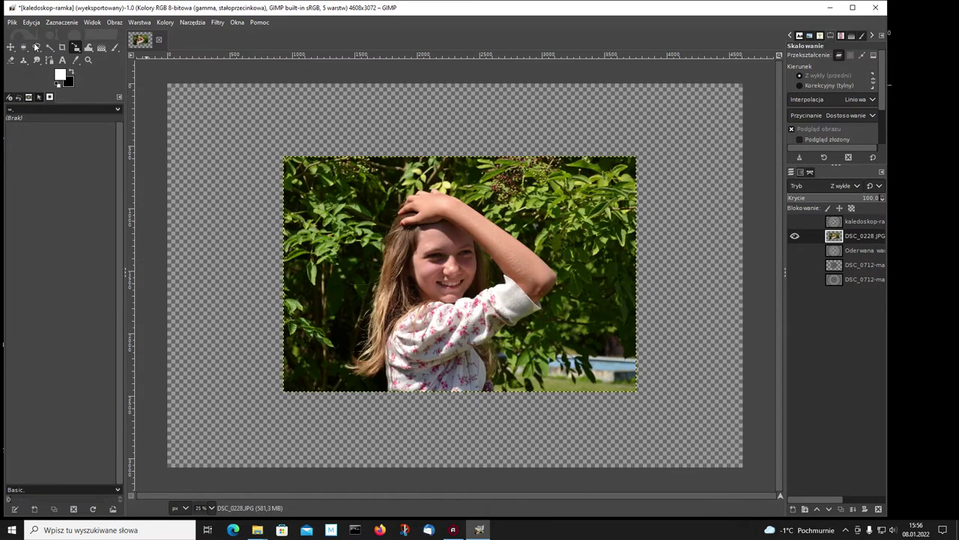
Show the frame layer and nudge the portrait so her face is centred in the opening
{"action": "left_click", "coordinate": [12, 47]}
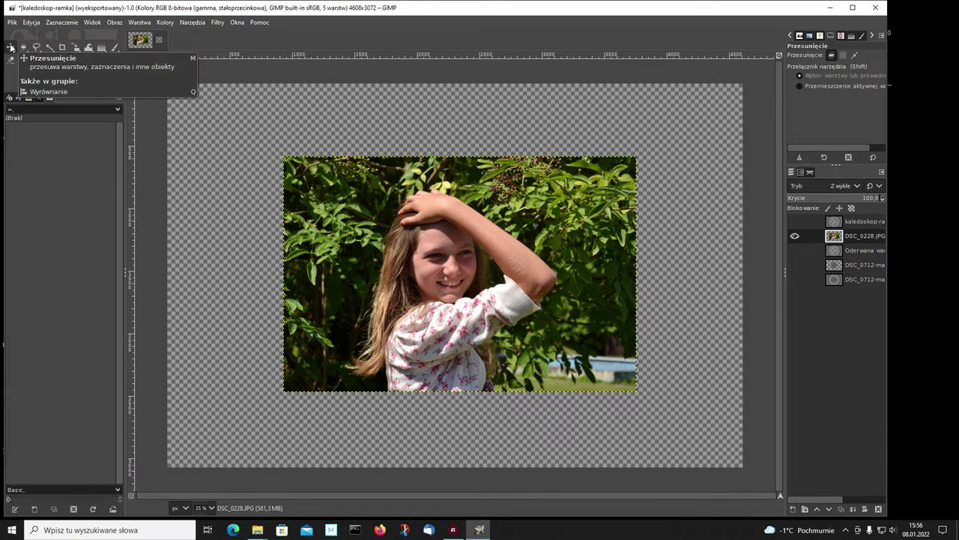
{"action": "left_click", "coordinate": [795, 221]}
{"action": "left_click_drag", "start_coordinate": [449, 303], "coordinate": [476, 286]}
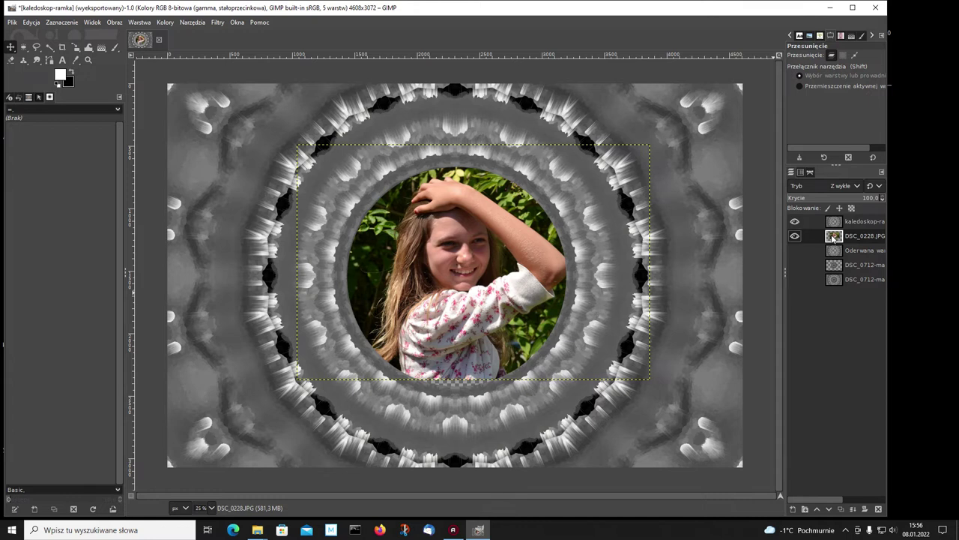
Apply Layer to Image Size to the DSC_0228.JPG portrait layer
{"action": "right_click", "coordinate": [833, 239]}
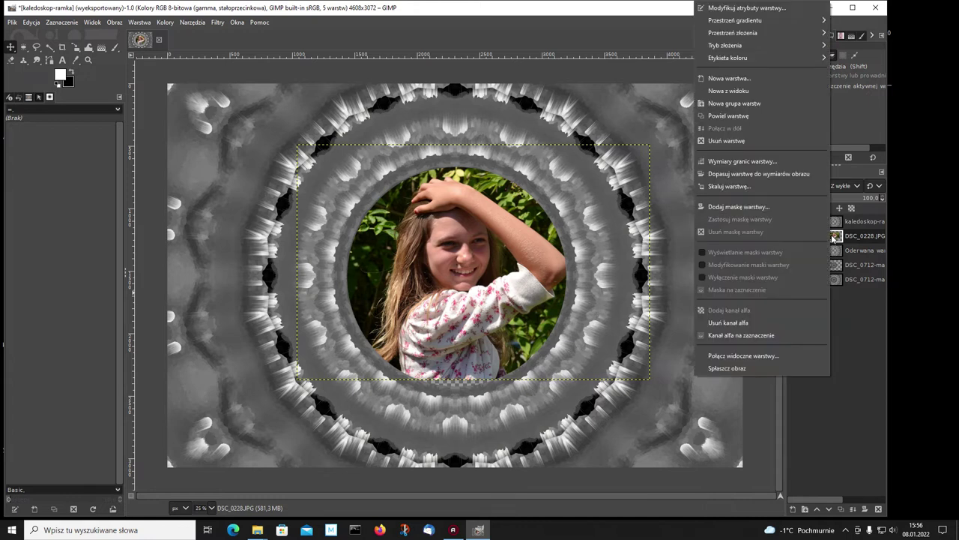
{"action": "left_click", "coordinate": [737, 173]}
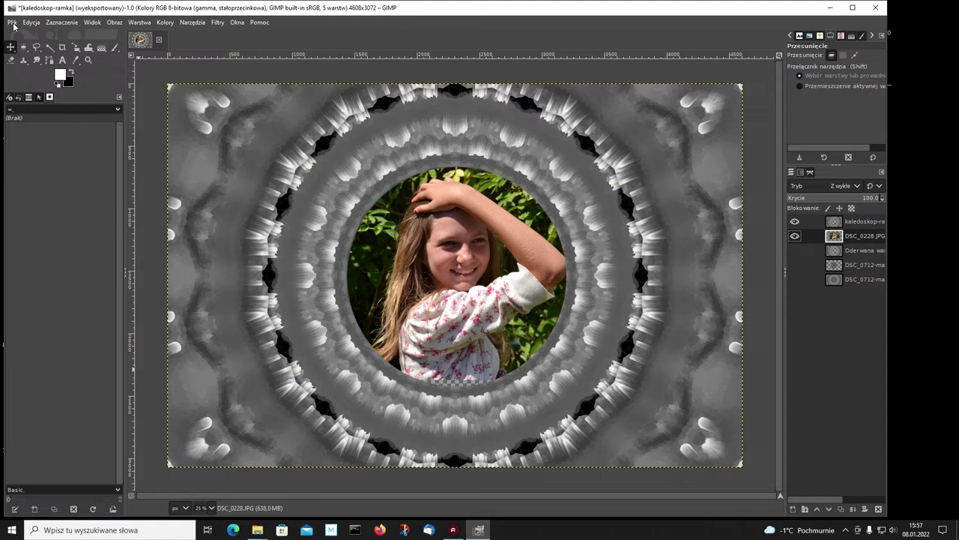
Export the image as kaledoskop-ramka-zdjecie.jpg, then select the kaledoskop-ramka frame layer
{"action": "key", "text": "ctrl+shift+e"}
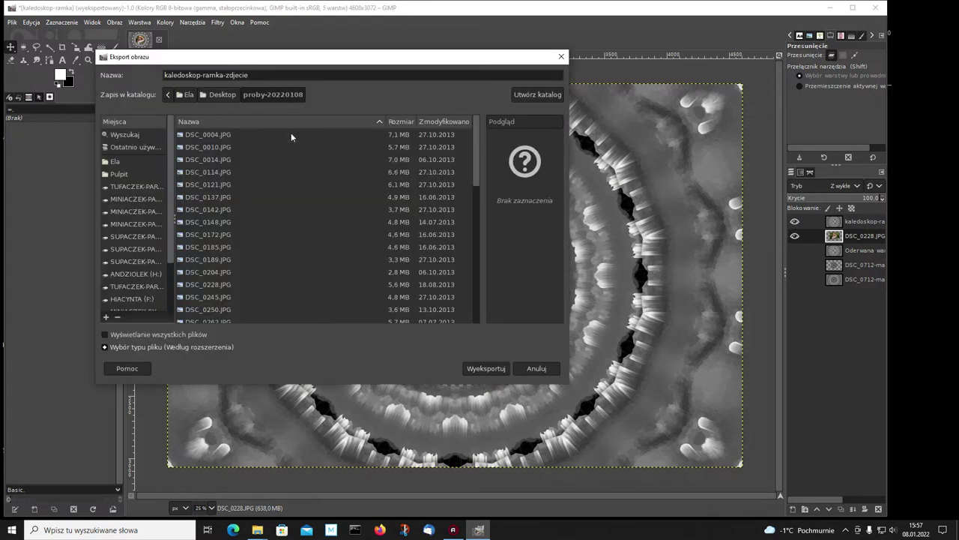
{"action": "type", "text": "."}
{"action": "type", "text": "jpg"}
{"action": "left_click", "coordinate": [487, 369]}
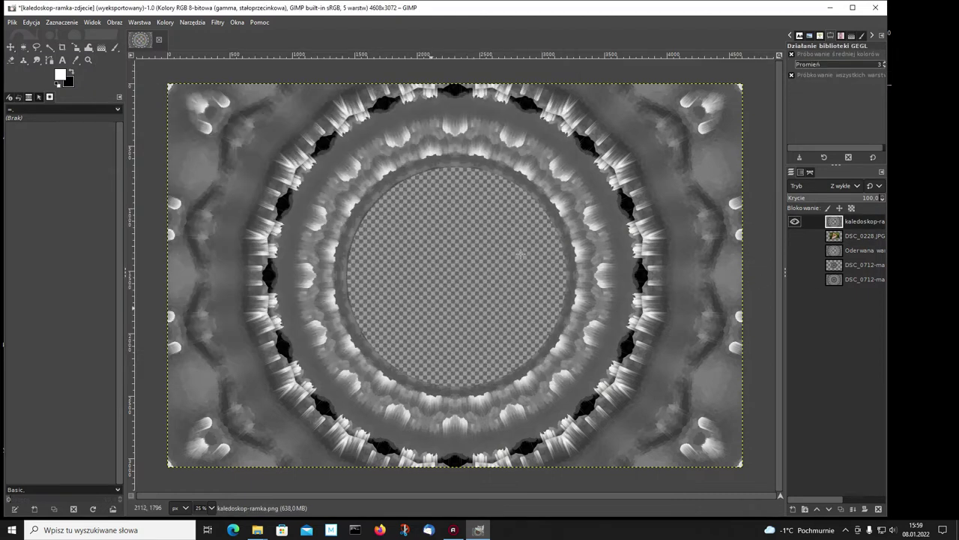
{"action": "left_click", "coordinate": [836, 222]}
Open Colorize on the frame and preview a range of purple and magenta tints
{"action": "left_click", "coordinate": [166, 23]}
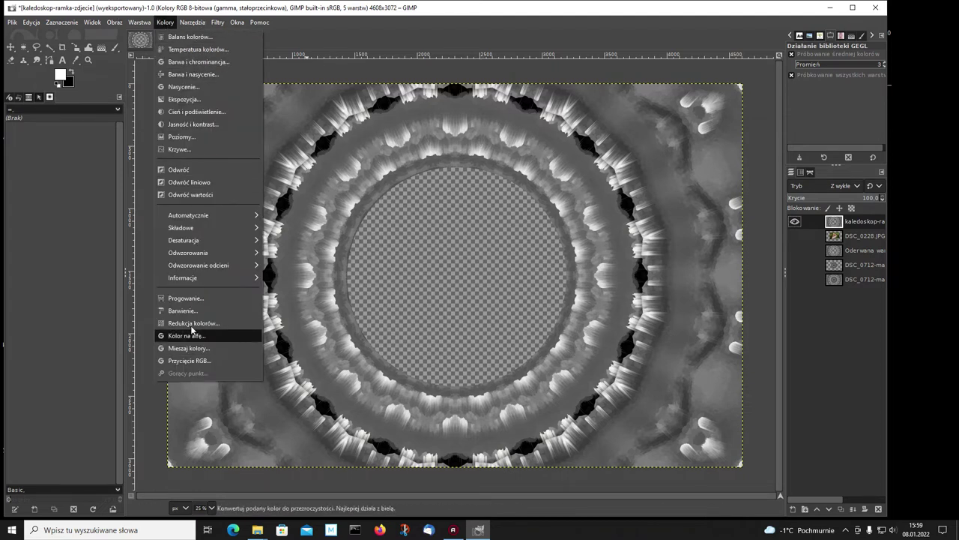
{"action": "left_click", "coordinate": [182, 311]}
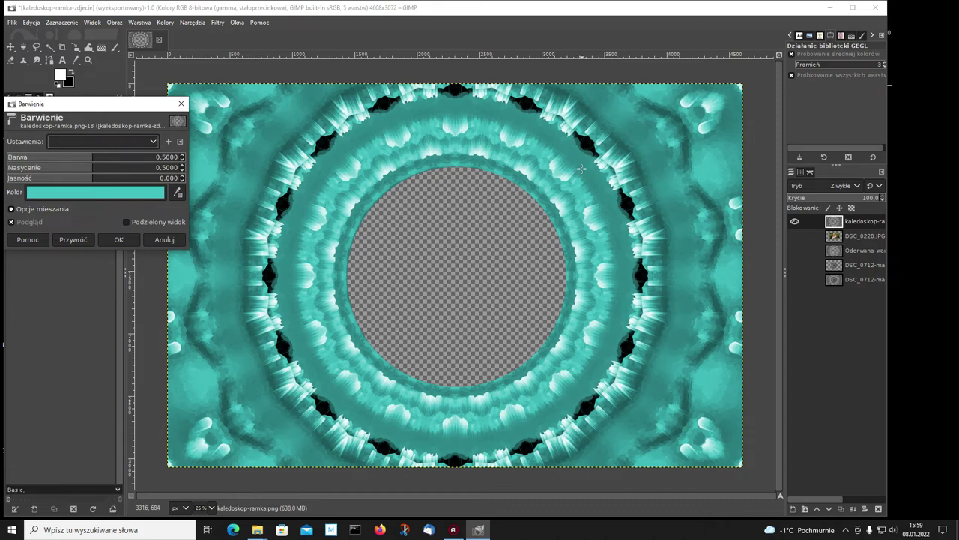
{"action": "left_click", "coordinate": [89, 191]}
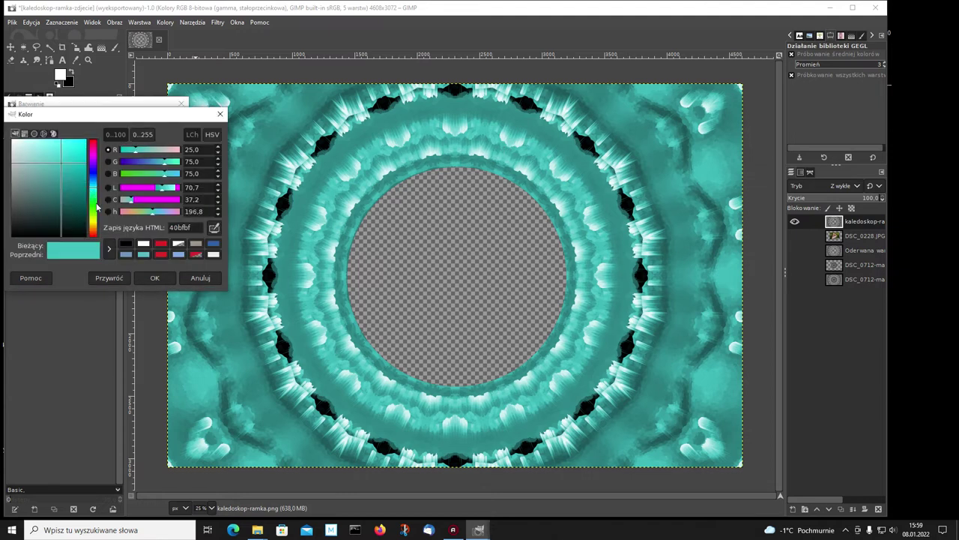
{"action": "left_click", "coordinate": [92, 218]}
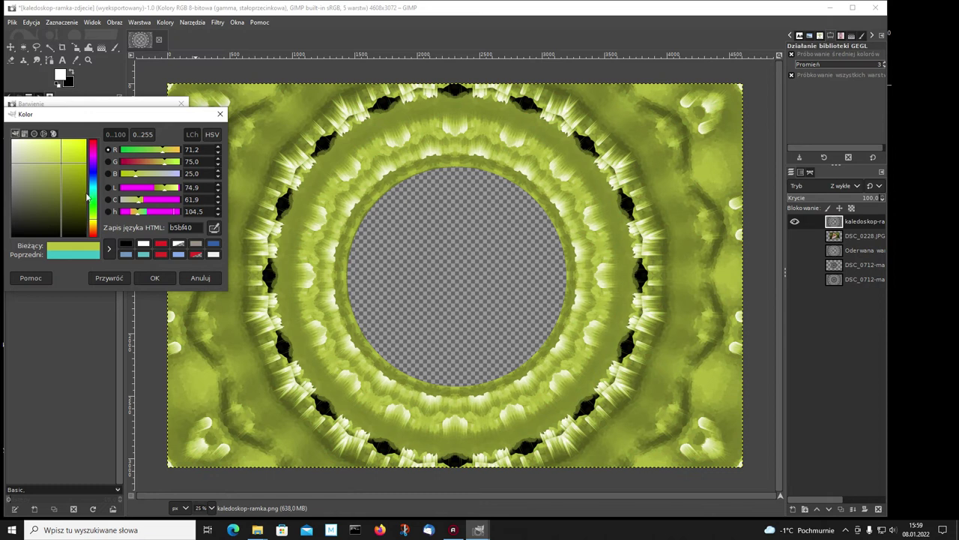
{"action": "left_click", "coordinate": [93, 159]}
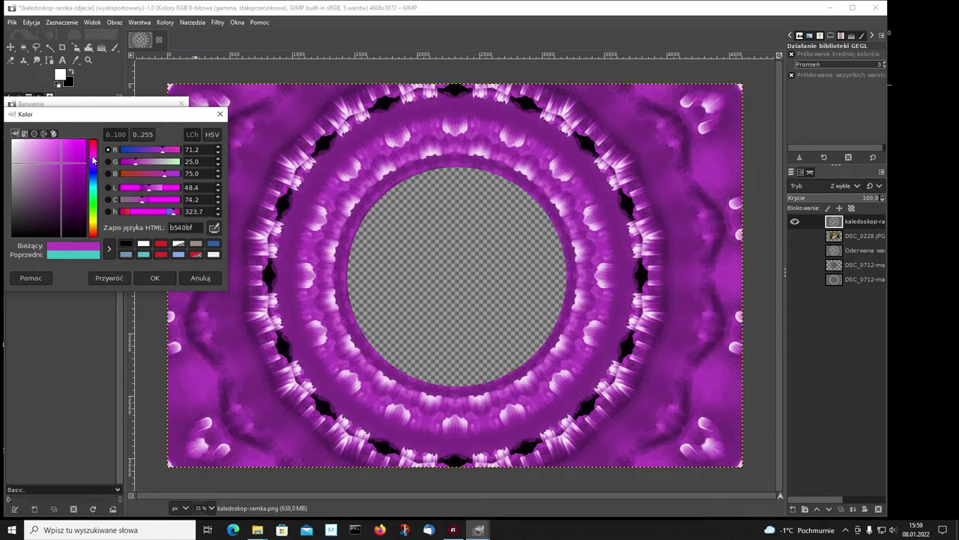
{"action": "left_click_drag", "start_coordinate": [66, 152], "coordinate": [48, 184]}
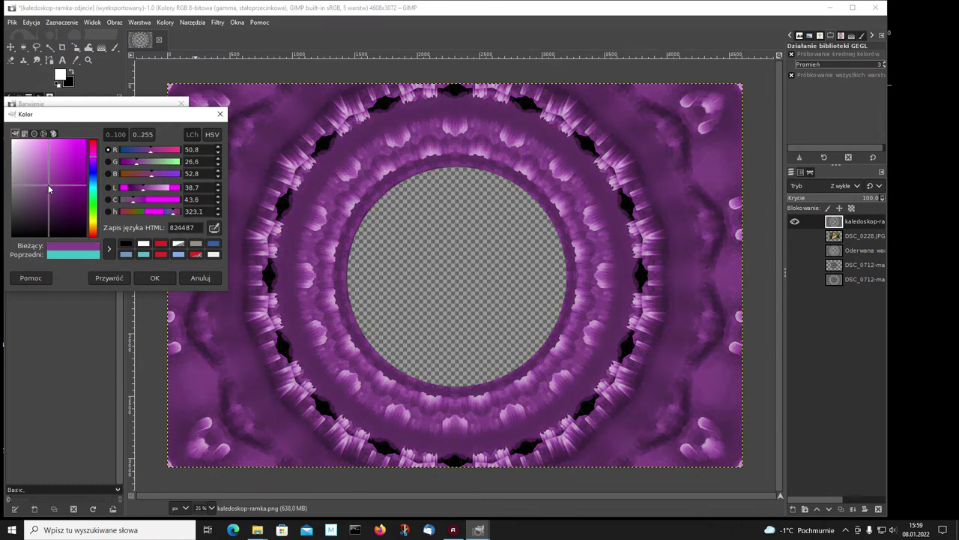
{"action": "left_click", "coordinate": [52, 210]}
{"action": "left_click_drag", "start_coordinate": [66, 157], "coordinate": [41, 155]}
{"action": "left_click", "coordinate": [33, 185]}
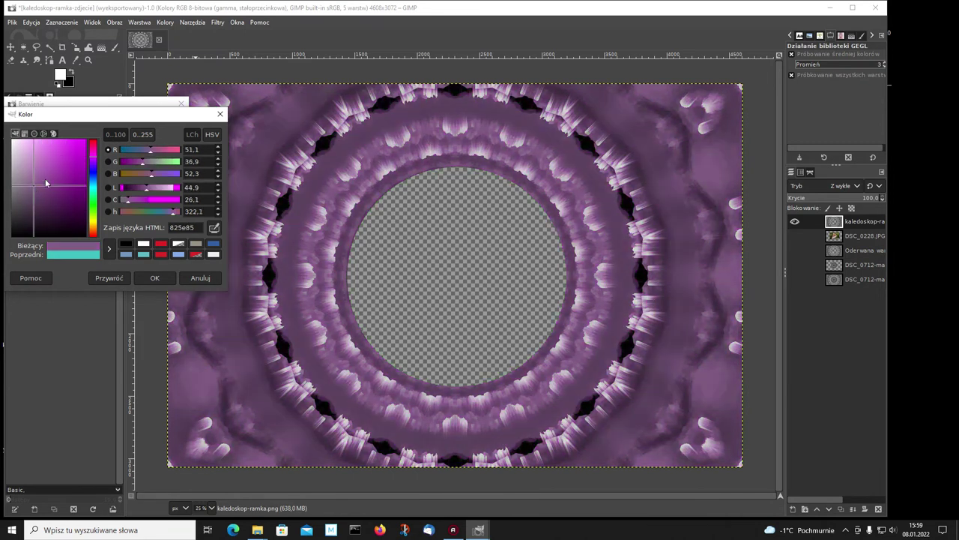
{"action": "left_click", "coordinate": [62, 163]}
{"action": "left_click", "coordinate": [72, 150]}
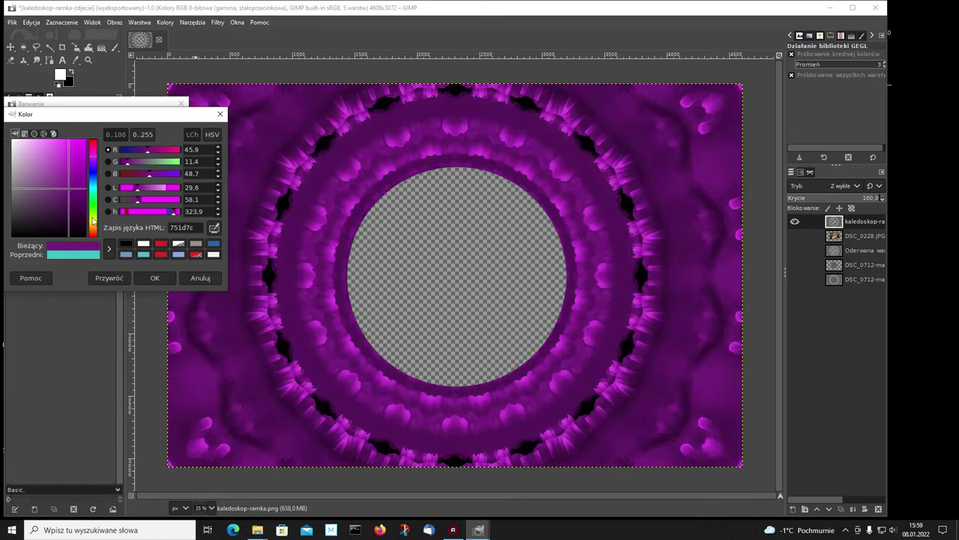
Try green tints ending at dark olive 2b320f, check with the portrait, then cancel colorizing
{"action": "left_click", "coordinate": [94, 221]}
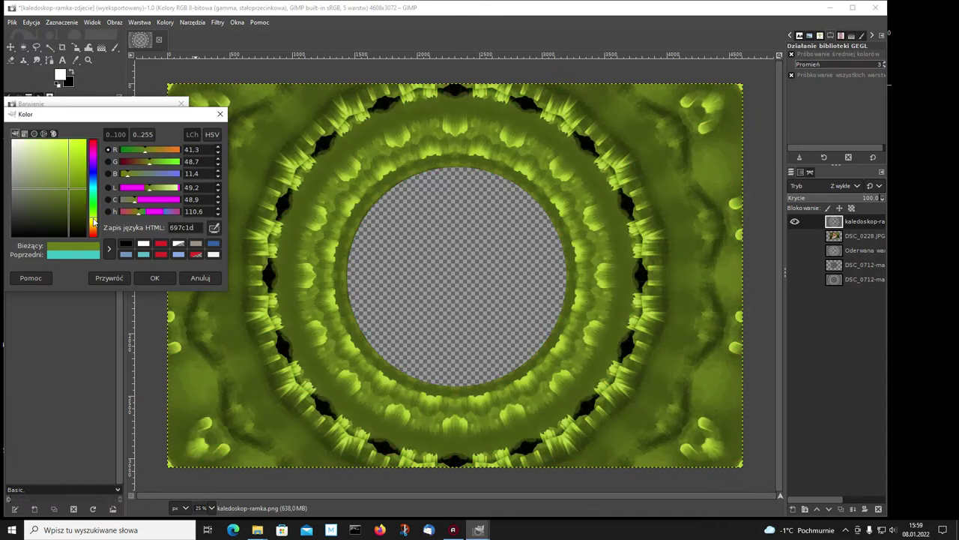
{"action": "left_click", "coordinate": [53, 208]}
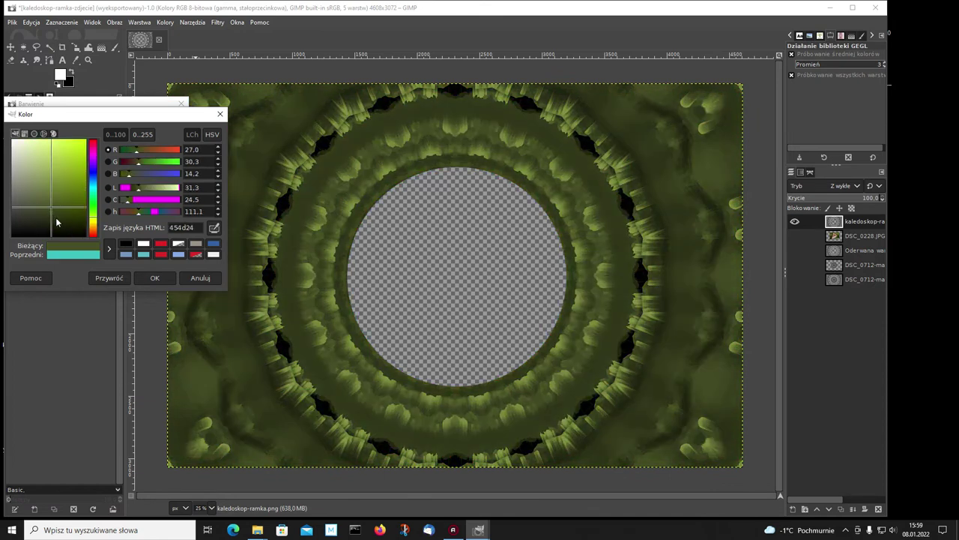
{"action": "left_click", "coordinate": [69, 159]}
{"action": "left_click", "coordinate": [31, 160]}
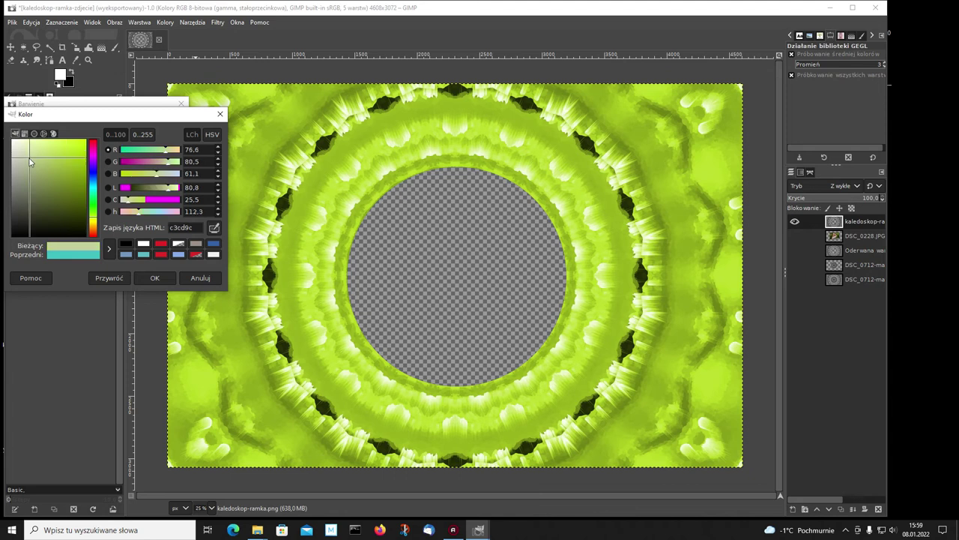
{"action": "left_click", "coordinate": [70, 172]}
{"action": "left_click", "coordinate": [62, 218]}
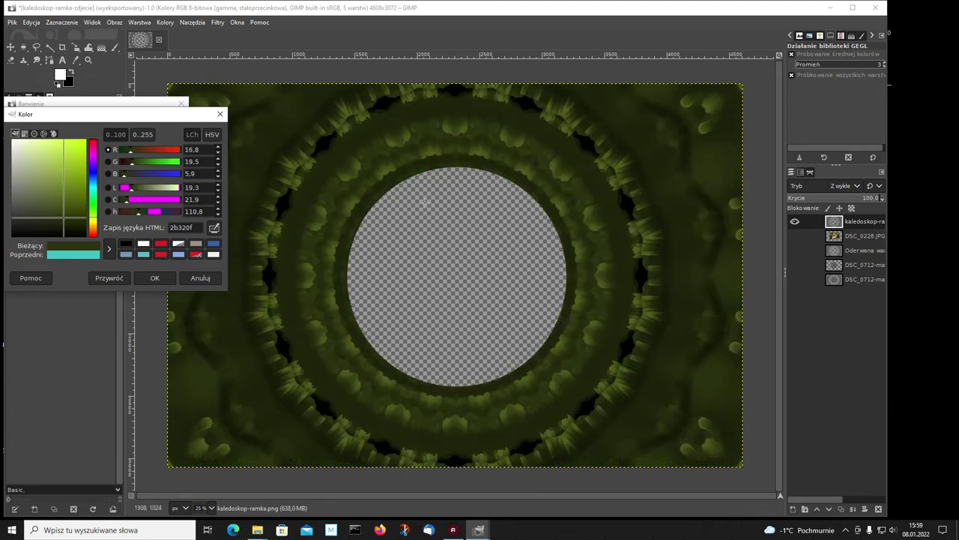
{"action": "left_click", "coordinate": [794, 237]}
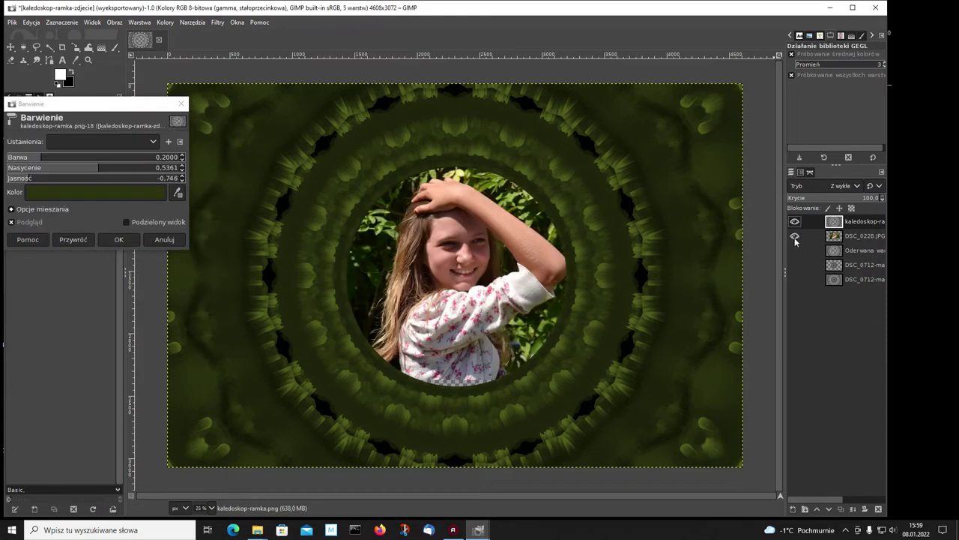
{"action": "left_click", "coordinate": [795, 238]}
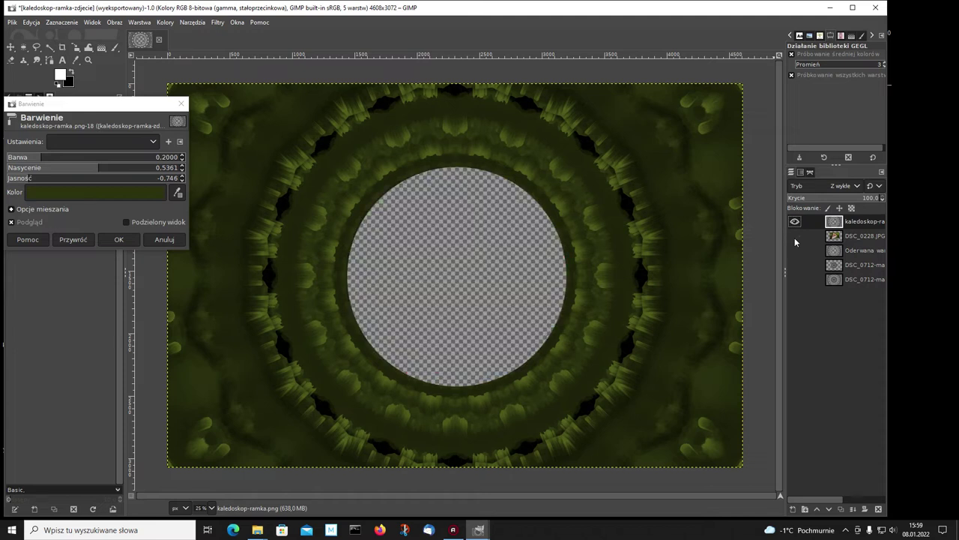
{"action": "left_click", "coordinate": [57, 195]}
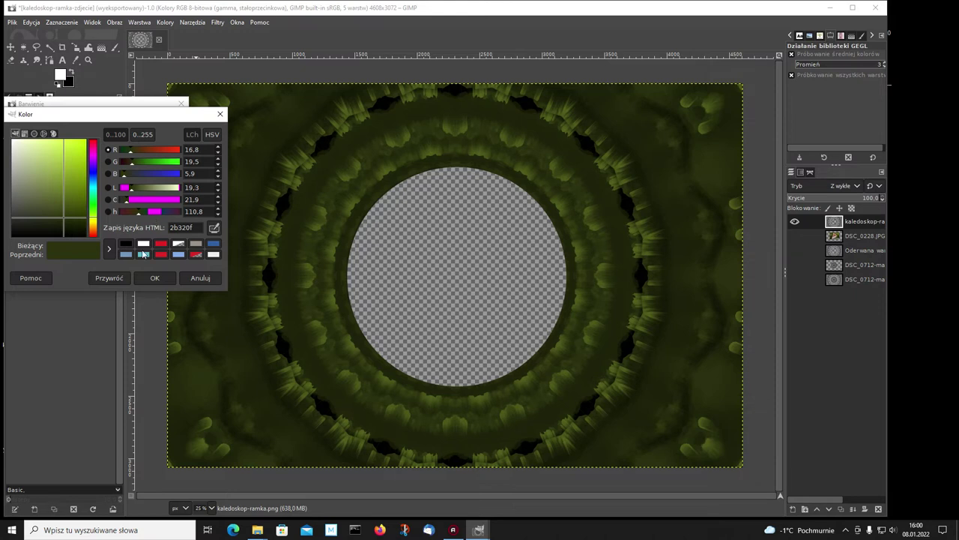
{"action": "left_click", "coordinate": [192, 279]}
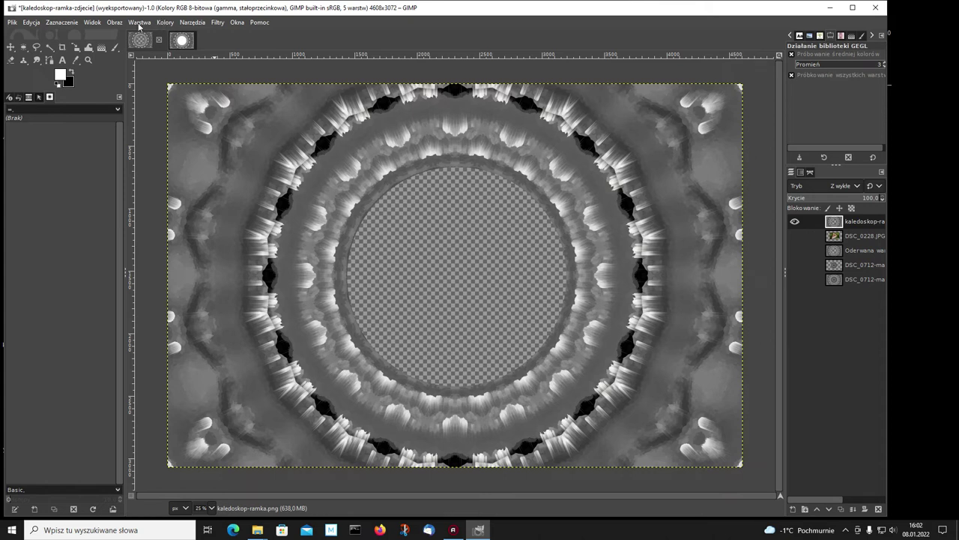
Apply Shadows-Highlights to the frame: shadows −87.20, highlights −77.44, colour 3.35, radius 0.10, compress 14.33
{"action": "left_click", "coordinate": [162, 23]}
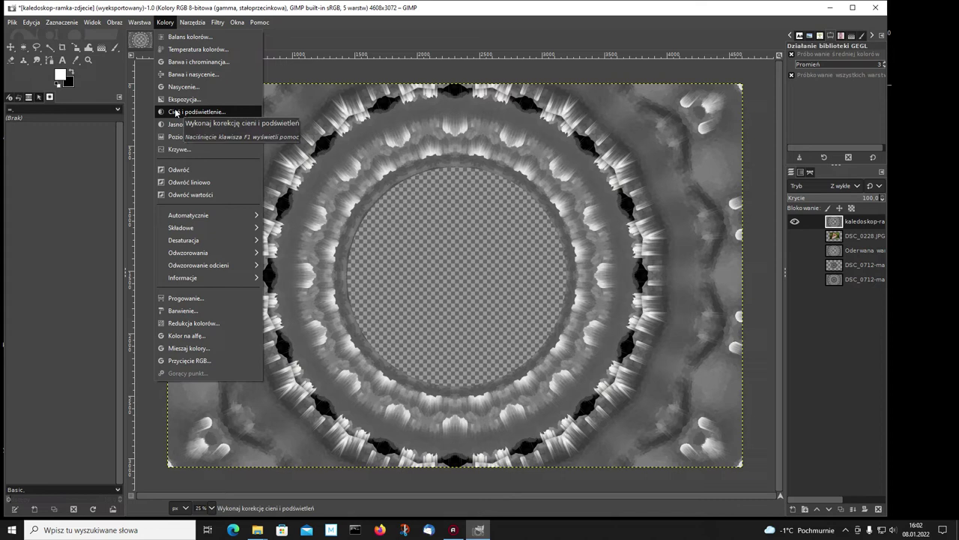
{"action": "left_click", "coordinate": [177, 113]}
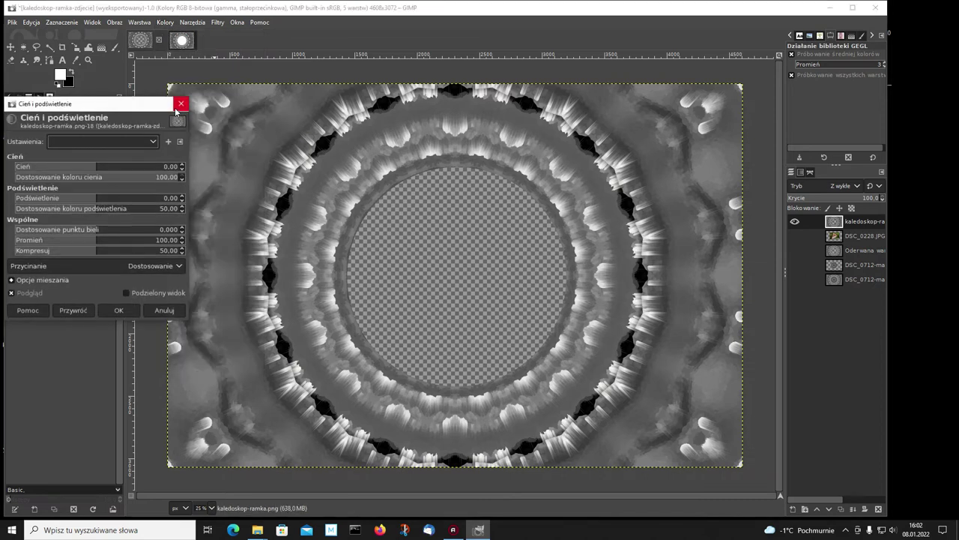
{"action": "left_click_drag", "start_coordinate": [93, 166], "coordinate": [25, 165]}
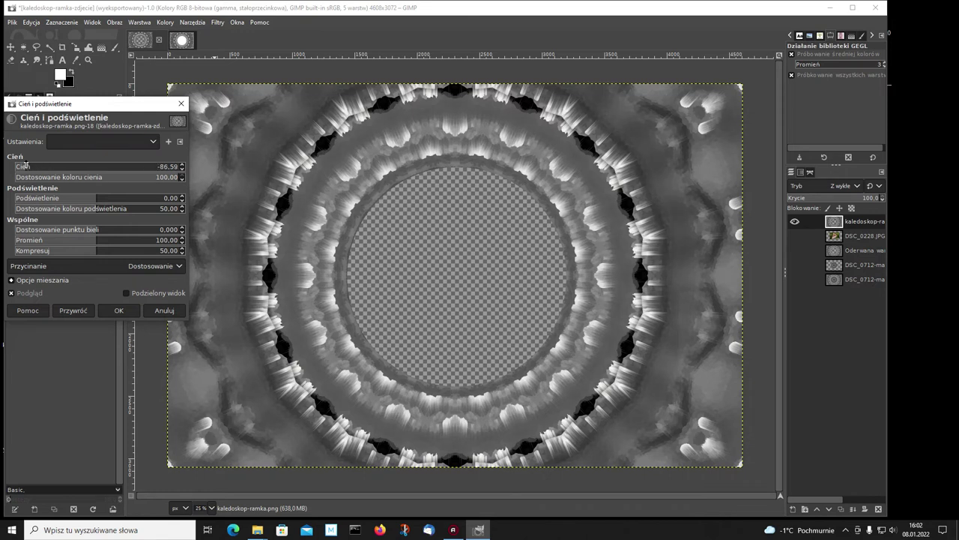
{"action": "left_click_drag", "start_coordinate": [95, 199], "coordinate": [33, 199]}
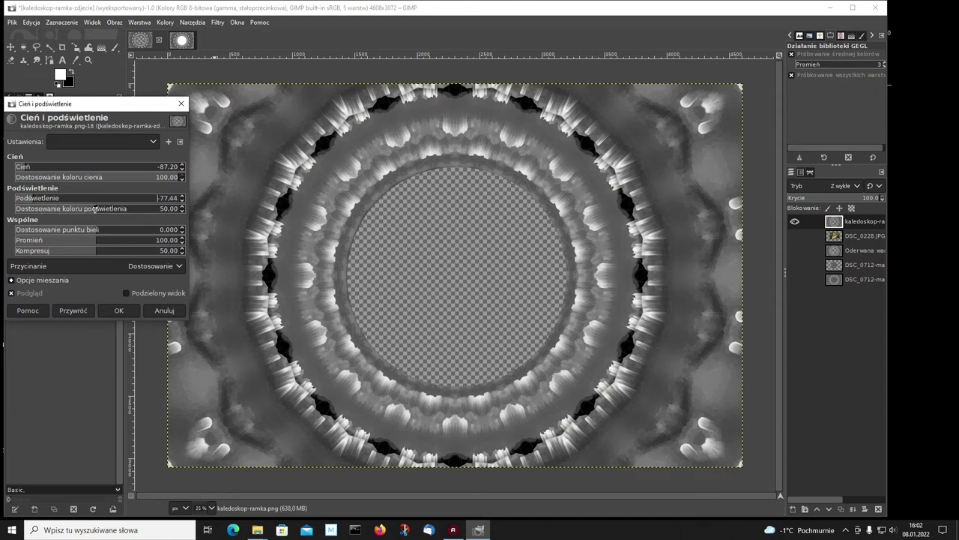
{"action": "left_click_drag", "start_coordinate": [93, 210], "coordinate": [18, 212]}
{"action": "left_click_drag", "start_coordinate": [18, 212], "coordinate": [17, 213]}
{"action": "left_click_drag", "start_coordinate": [107, 243], "coordinate": [12, 241]}
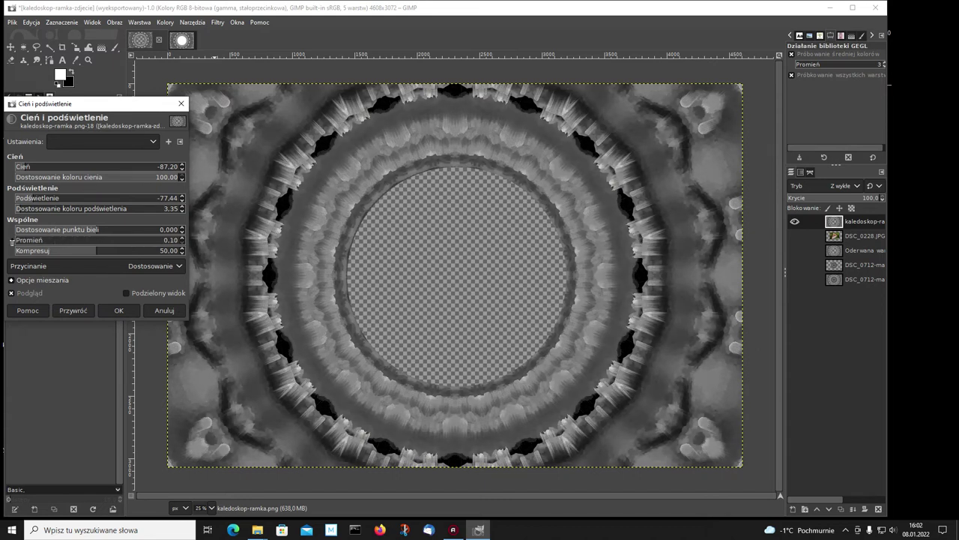
{"action": "left_click_drag", "start_coordinate": [95, 252], "coordinate": [39, 255]}
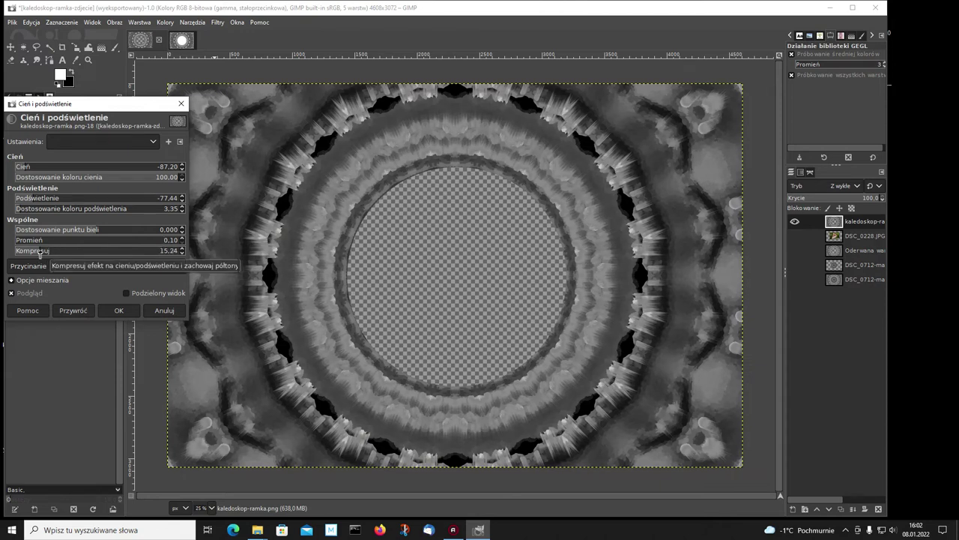
{"action": "left_click", "coordinate": [181, 253]}
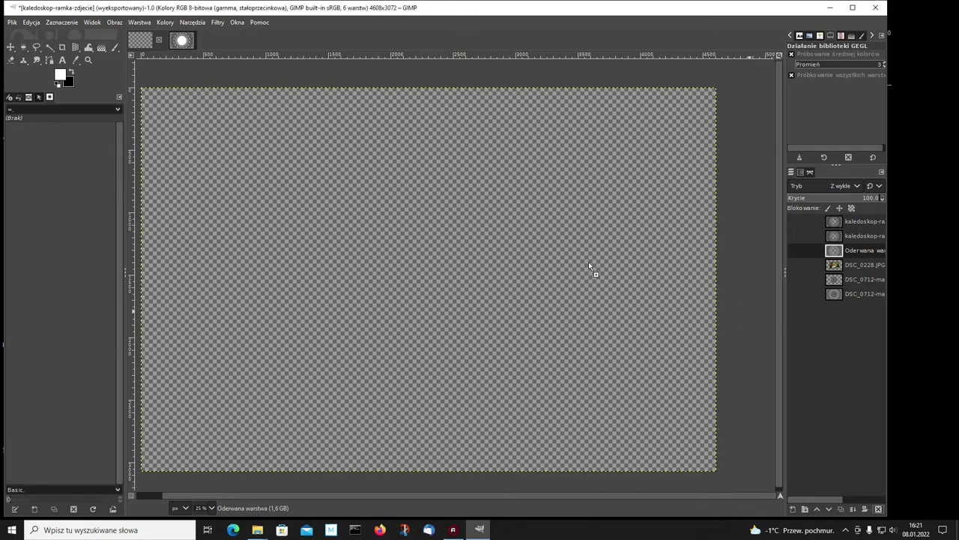
Drag DSC_0148.JPG into the image as a new layer and add an alpha channel to it
{"action": "left_click_drag", "start_coordinate": [589, 264], "coordinate": [570, 225]}
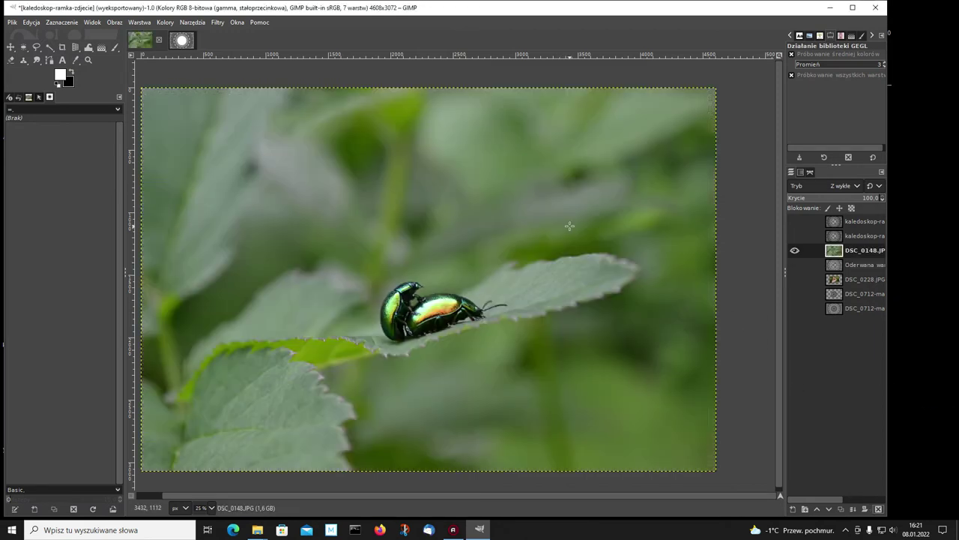
{"action": "right_click", "coordinate": [836, 252]}
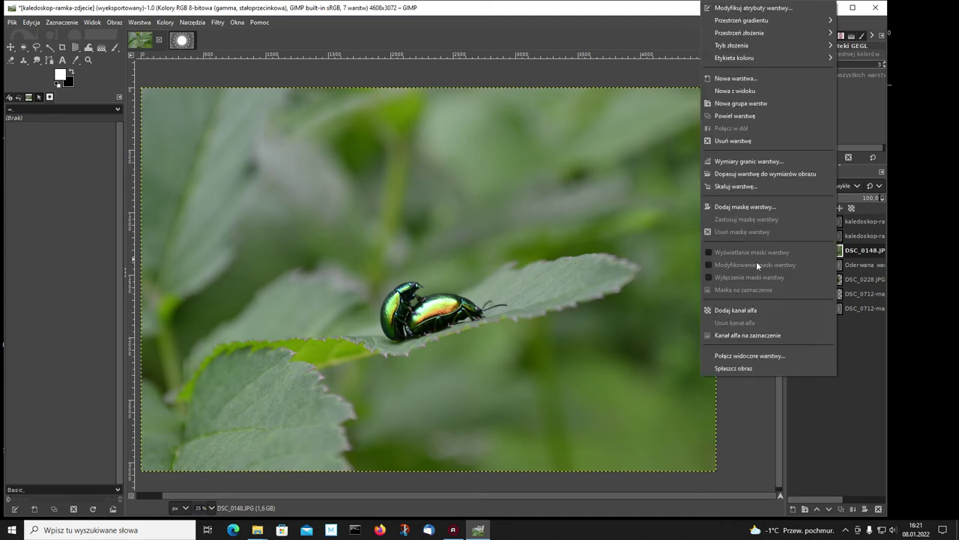
{"action": "left_click", "coordinate": [724, 309]}
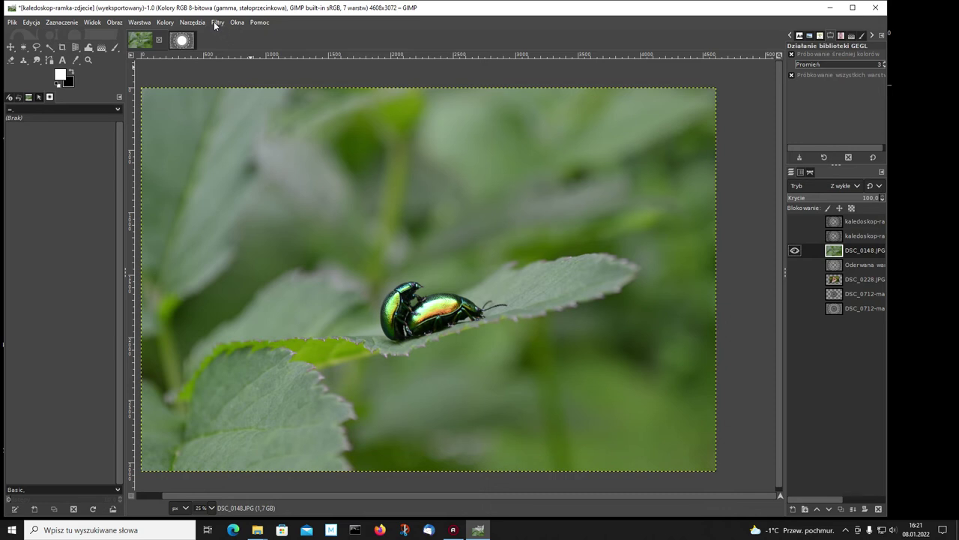
{"action": "left_click", "coordinate": [216, 25]}
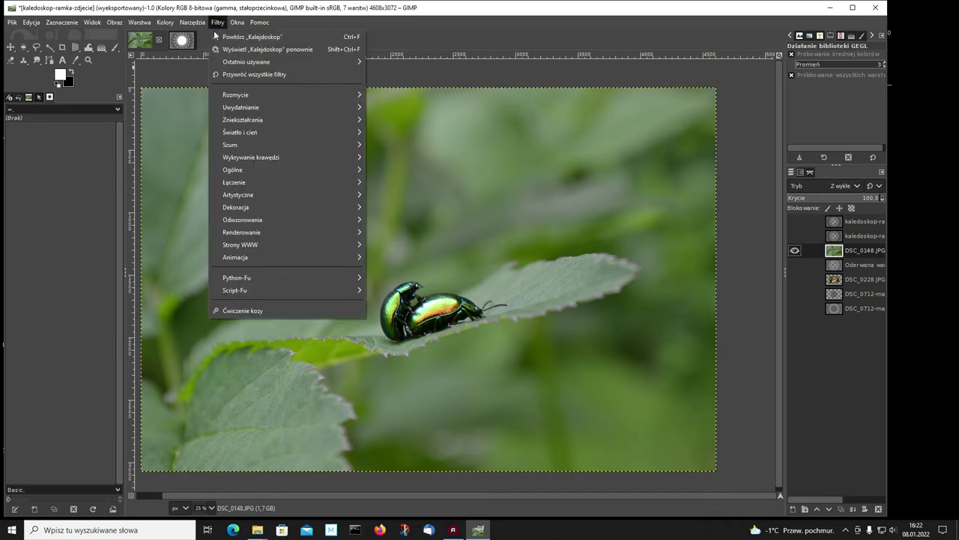
{"action": "mouse_move", "coordinate": [242, 120]}
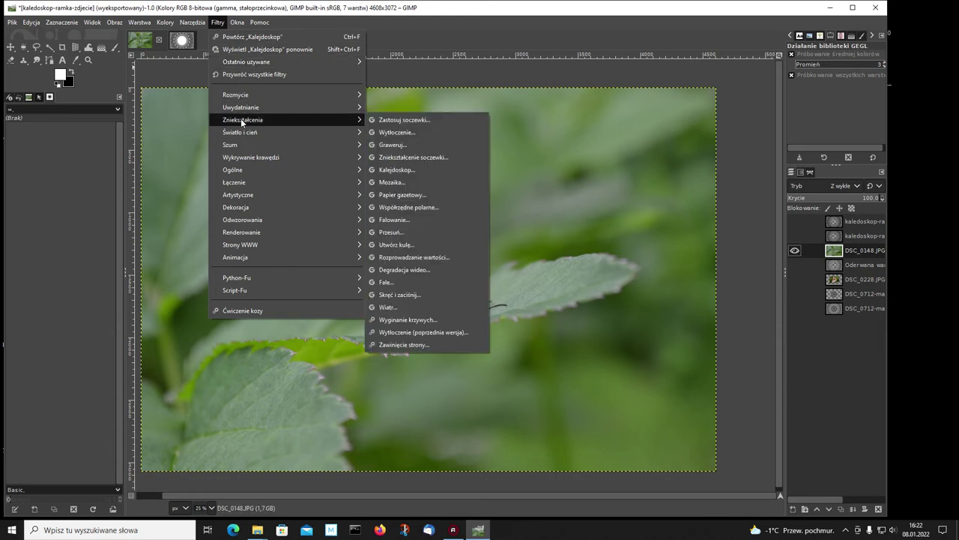
Run Kalejdoskop on the beetle layer with 12 mirrors, centre X 0.494, Y 0.140
{"action": "left_click", "coordinate": [393, 171]}
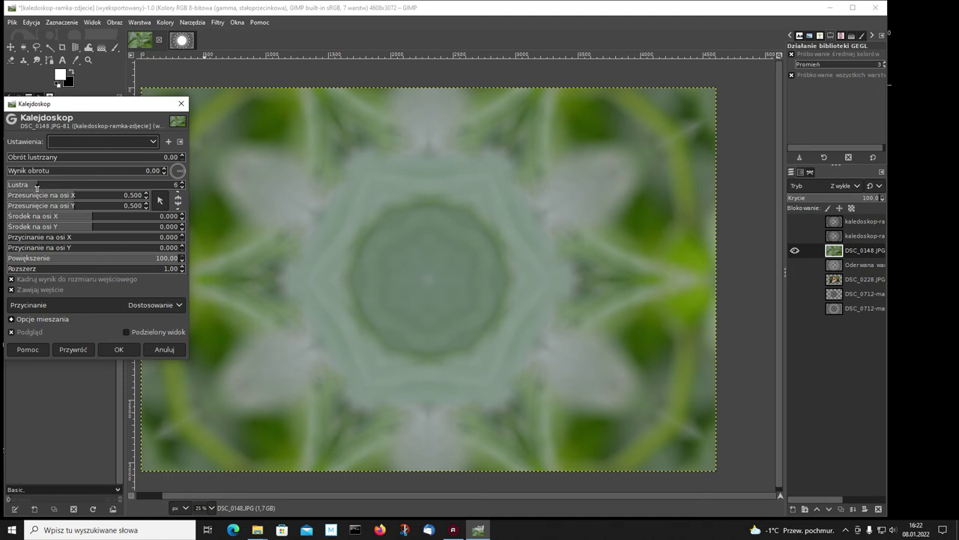
{"action": "left_click_drag", "start_coordinate": [37, 184], "coordinate": [83, 186]}
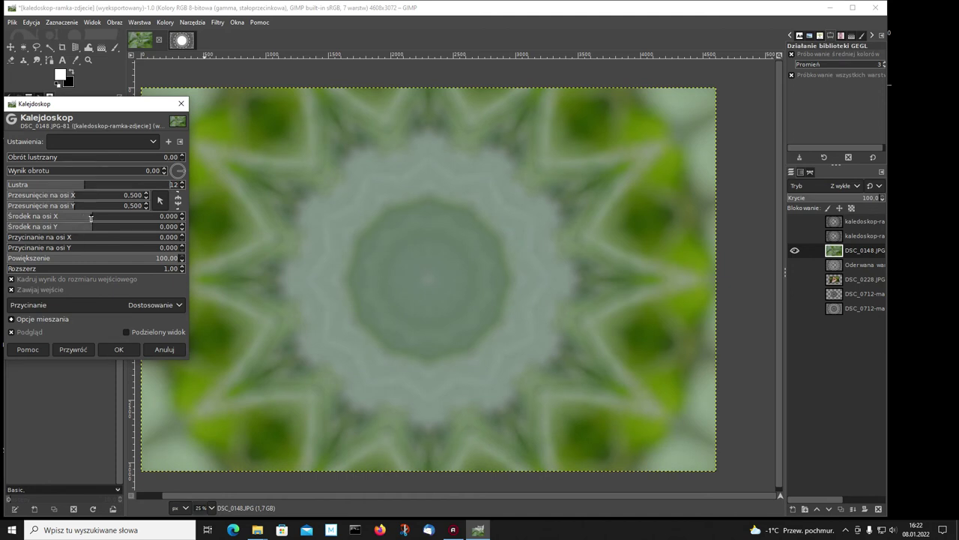
{"action": "left_click_drag", "start_coordinate": [91, 218], "coordinate": [95, 219]}
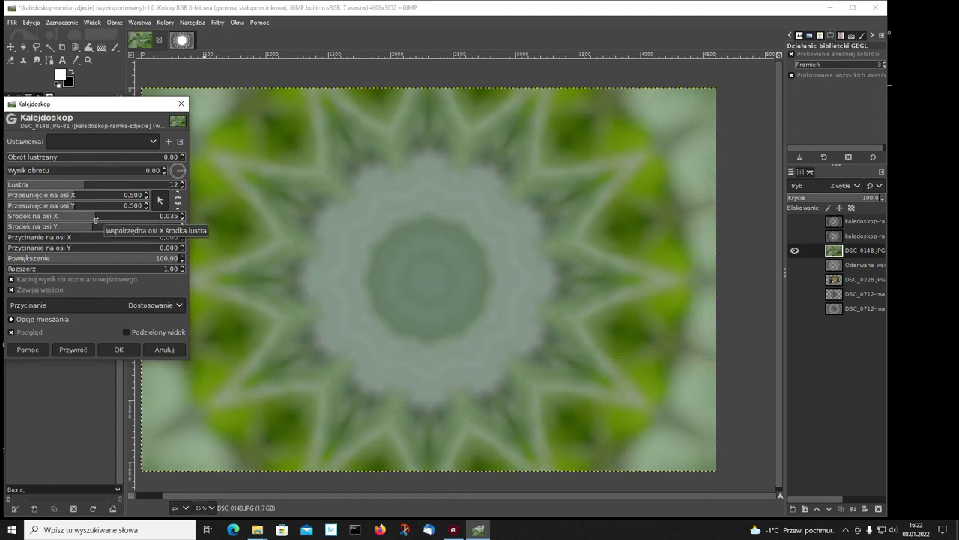
{"action": "left_click_drag", "start_coordinate": [95, 220], "coordinate": [130, 219]}
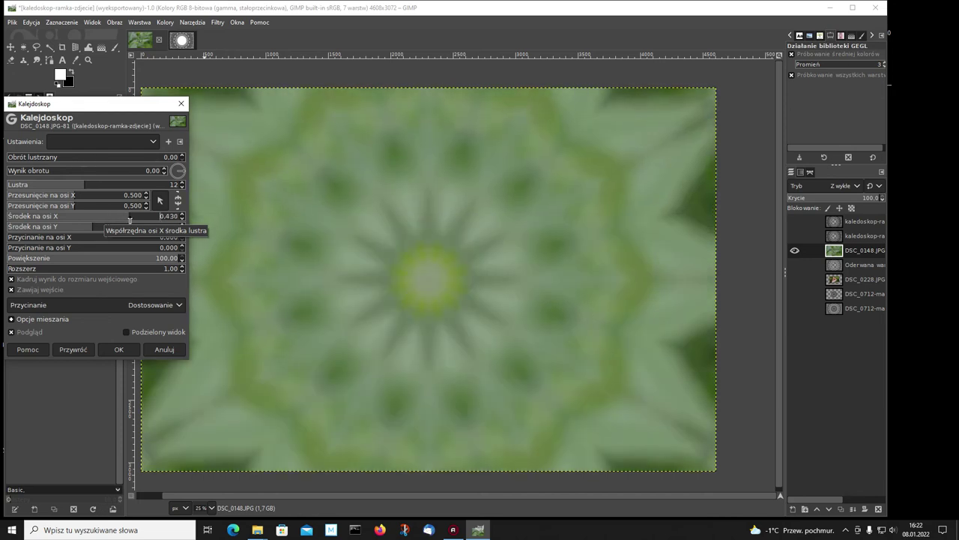
{"action": "left_click_drag", "start_coordinate": [129, 219], "coordinate": [104, 227]}
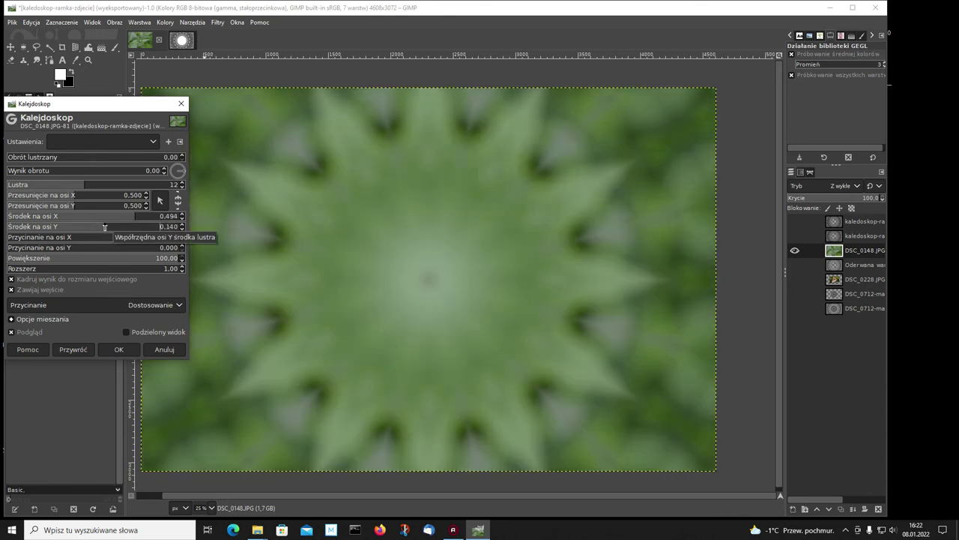
Vary the beetle kaleidoscope's Środek na osi Y between 0.122 and 0.843 to recentre the star pattern
{"action": "left_click_drag", "start_coordinate": [105, 227], "coordinate": [129, 229]}
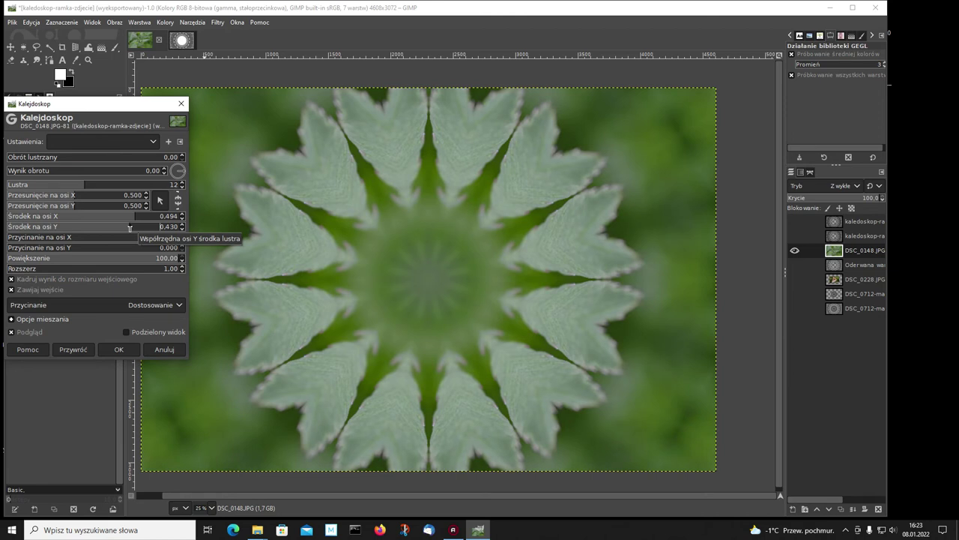
{"action": "left_click_drag", "start_coordinate": [128, 227], "coordinate": [138, 227]}
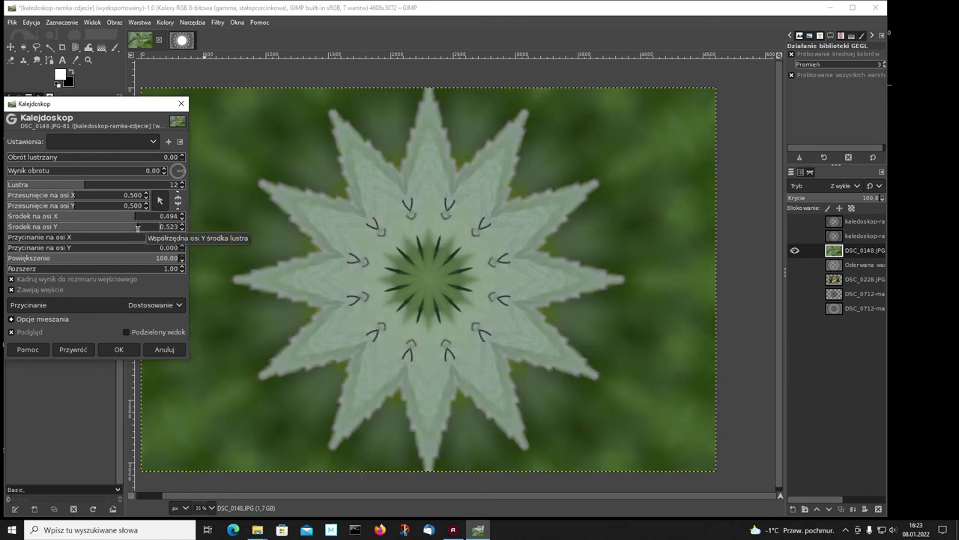
{"action": "left_click_drag", "start_coordinate": [137, 228], "coordinate": [150, 228]}
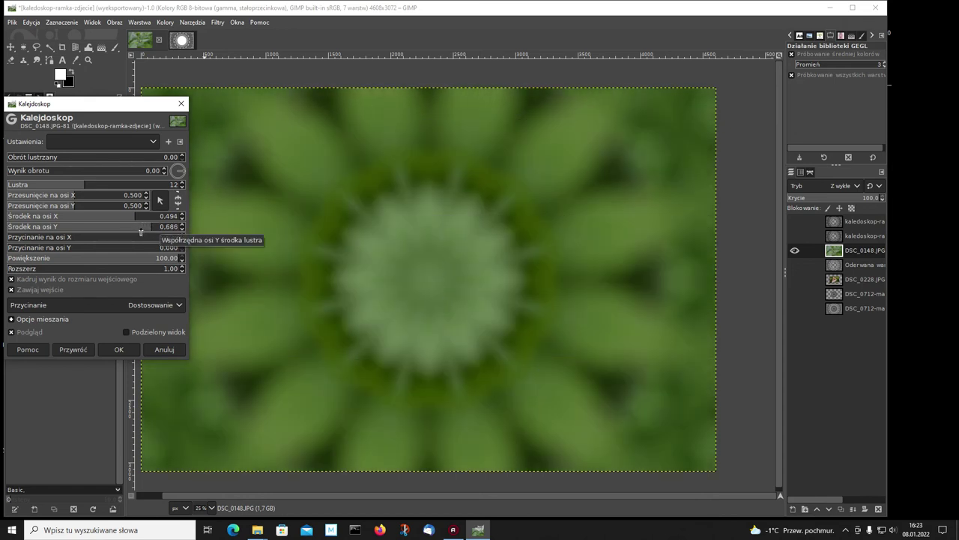
{"action": "left_click_drag", "start_coordinate": [149, 227], "coordinate": [161, 227]}
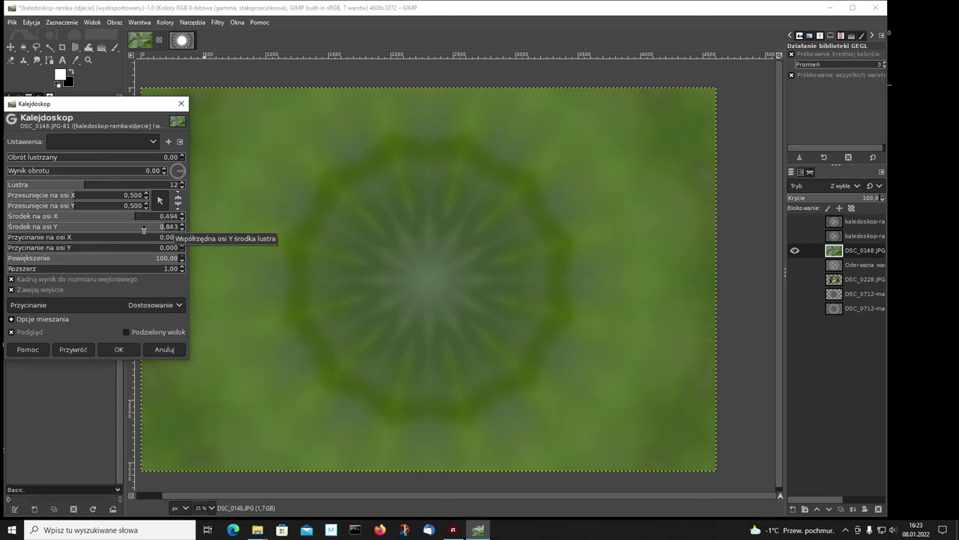
{"action": "left_click", "coordinate": [55, 237]}
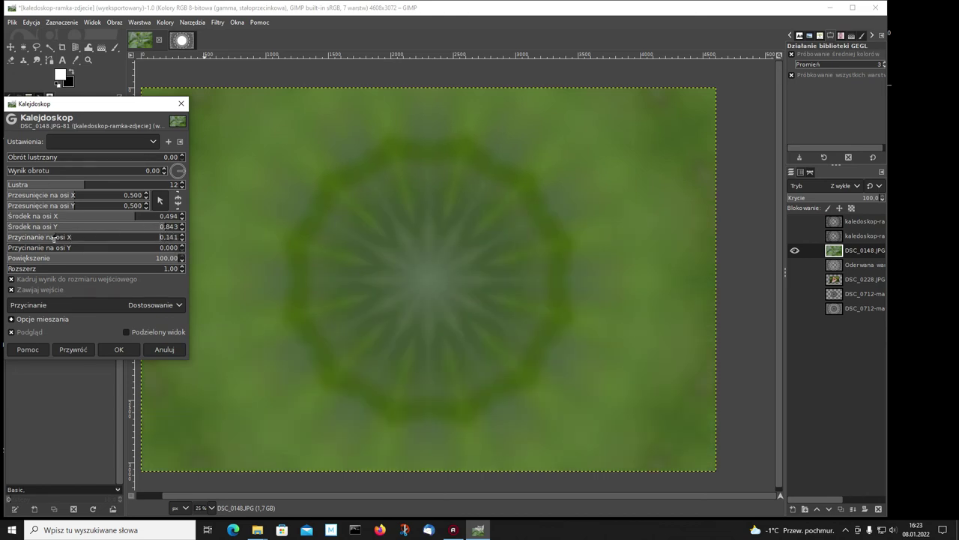
{"action": "left_click_drag", "start_coordinate": [164, 227], "coordinate": [138, 234]}
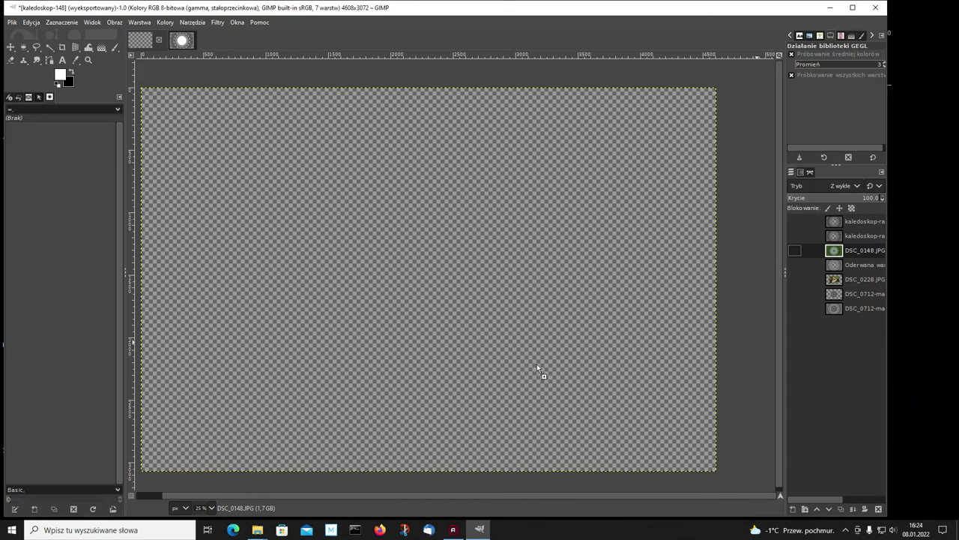
Drag DSC_0282.JPG in as a new layer and add an alpha channel to it
{"action": "left_click_drag", "start_coordinate": [451, 325], "coordinate": [838, 252]}
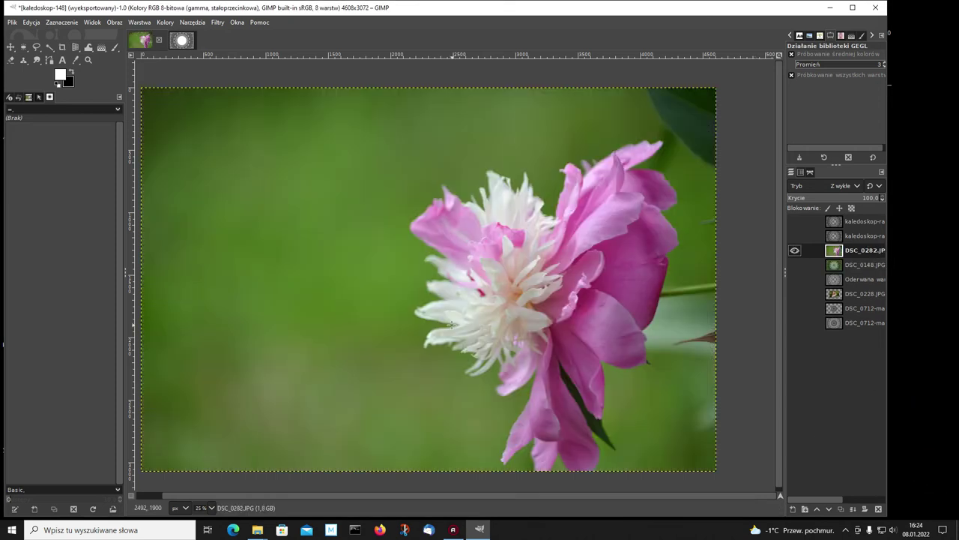
{"action": "right_click", "coordinate": [838, 253]}
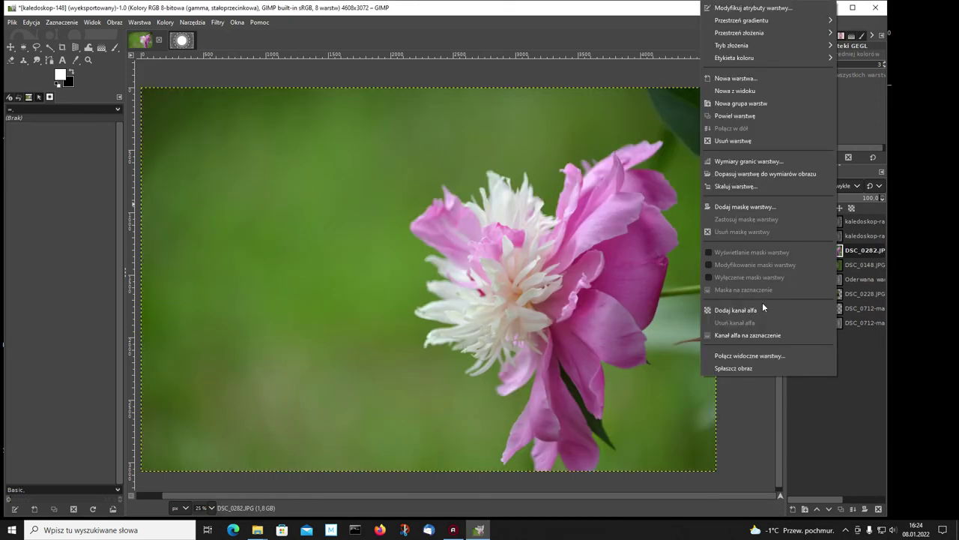
{"action": "left_click", "coordinate": [739, 308]}
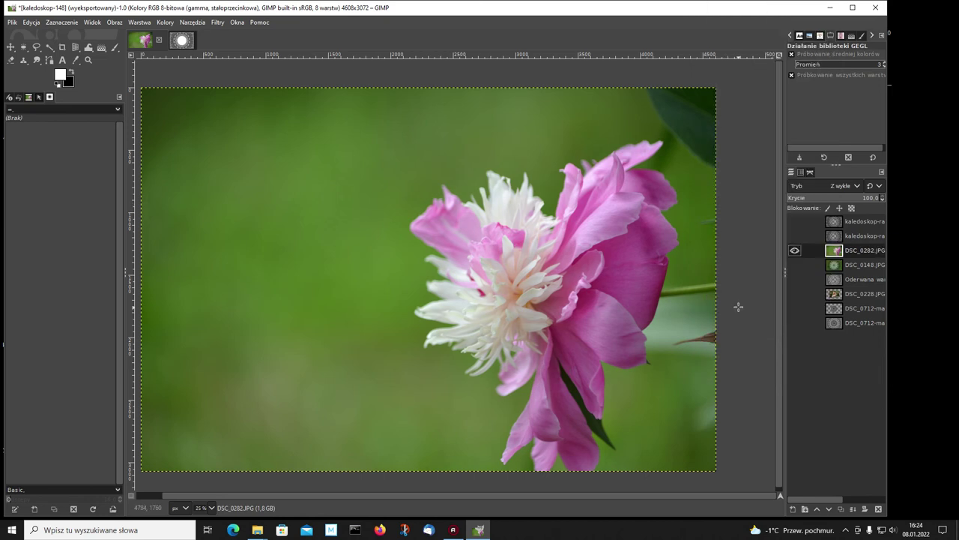
Open Kalejdoskop on the peony layer with 12 mirrors and centre X 0.529
{"action": "left_click", "coordinate": [217, 23]}
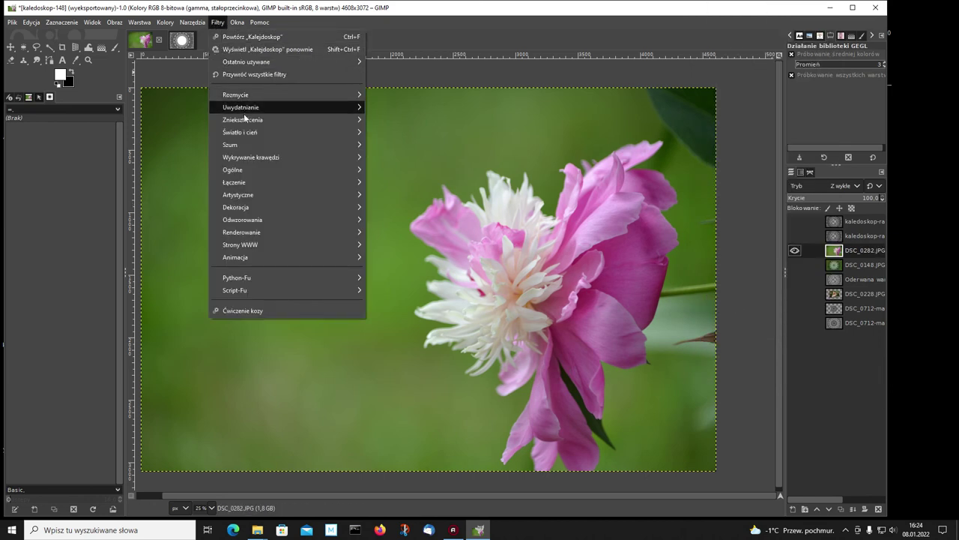
{"action": "mouse_move", "coordinate": [243, 120]}
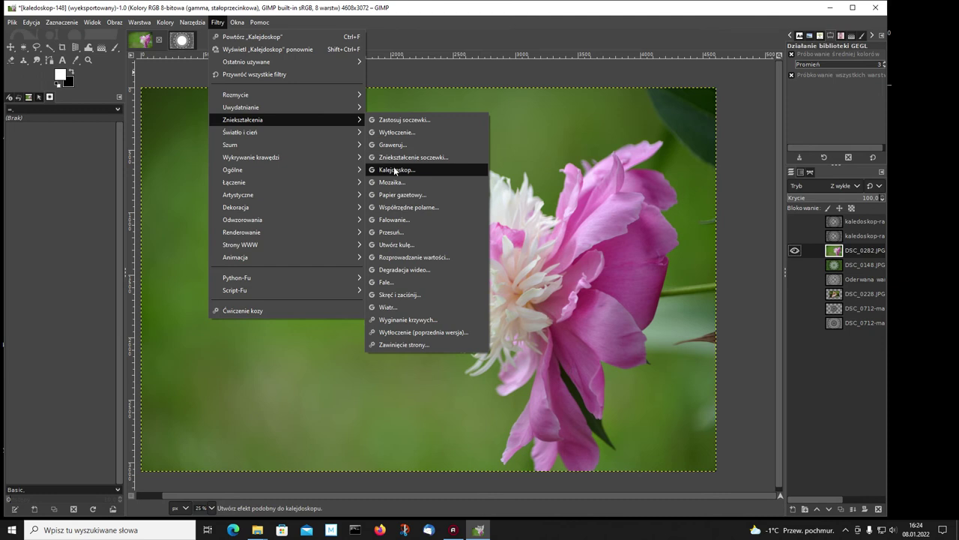
{"action": "left_click", "coordinate": [389, 170]}
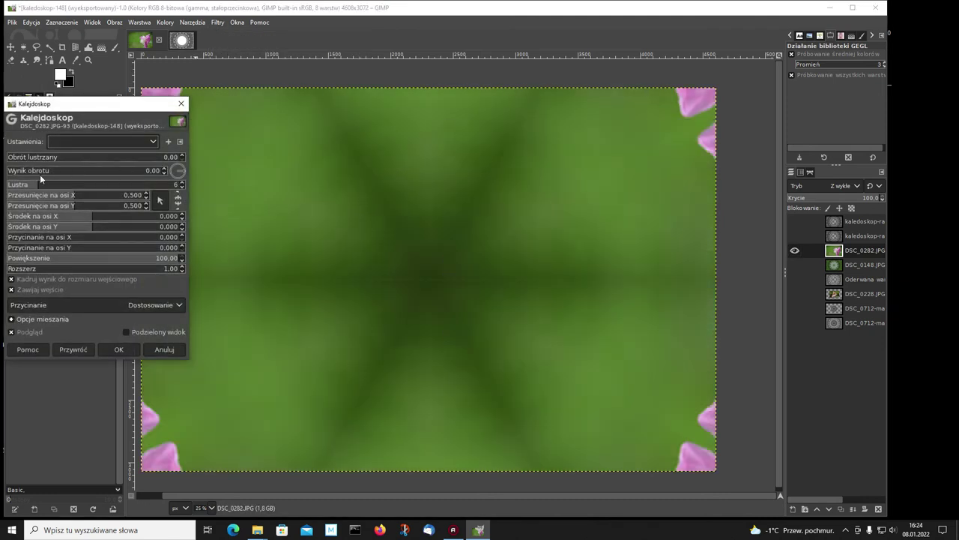
{"action": "left_click", "coordinate": [38, 184]}
{"action": "type", "text": "9"}
{"action": "key", "text": "Return"}
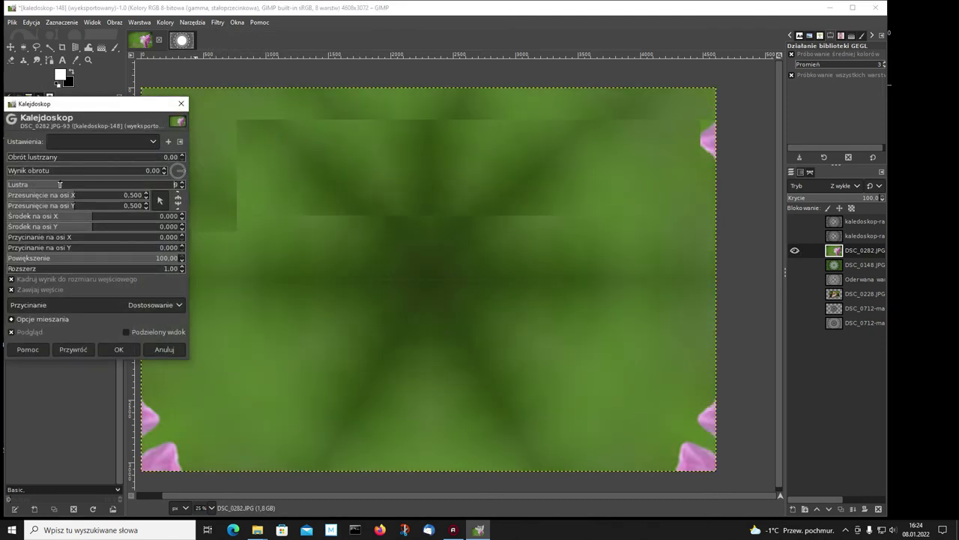
{"action": "left_click_drag", "start_coordinate": [60, 184], "coordinate": [85, 183]}
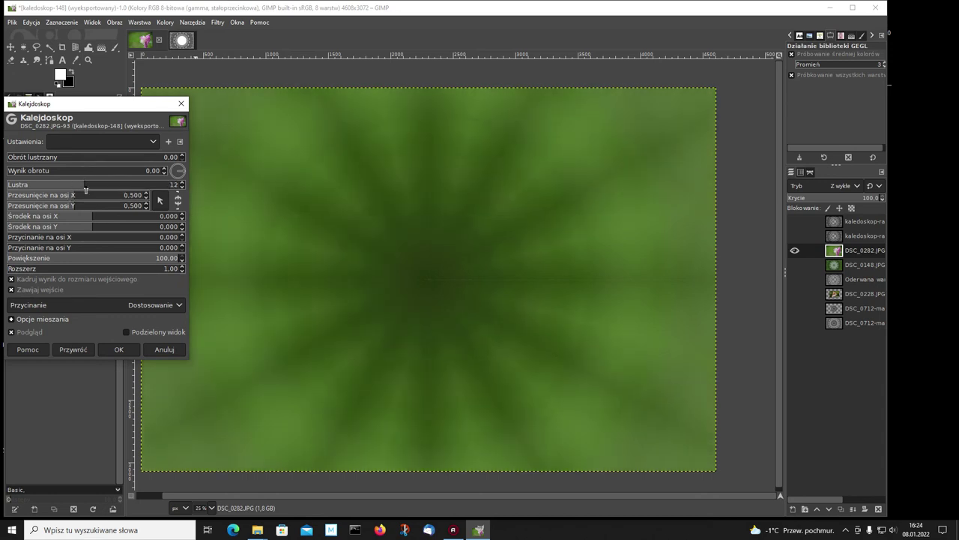
{"action": "left_click_drag", "start_coordinate": [93, 216], "coordinate": [138, 217]}
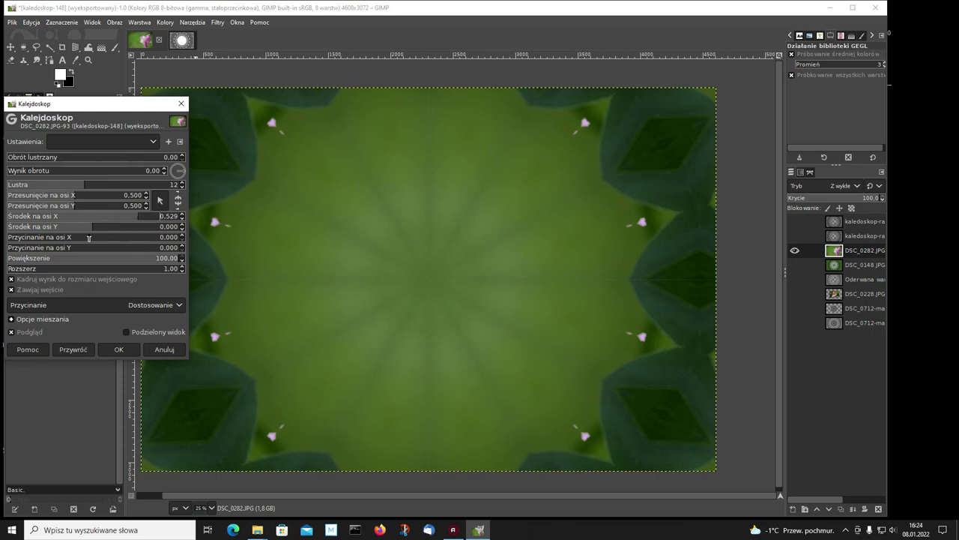
Try vertical mirror centres of 0.250, 0.337, 0.634 and 0.483 in the peony Kalejdoskop preview
{"action": "left_click_drag", "start_coordinate": [93, 226], "coordinate": [113, 227]}
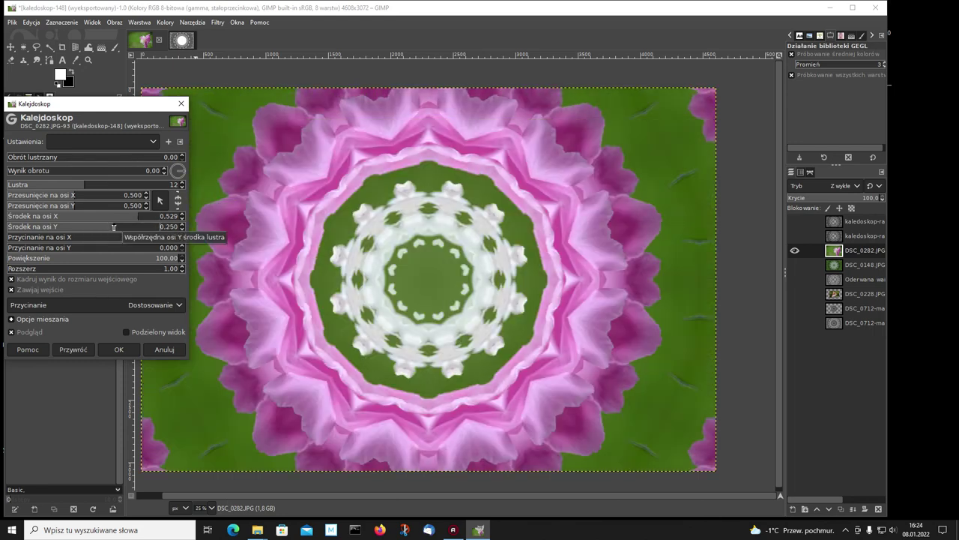
{"action": "left_click_drag", "start_coordinate": [113, 227], "coordinate": [150, 230]}
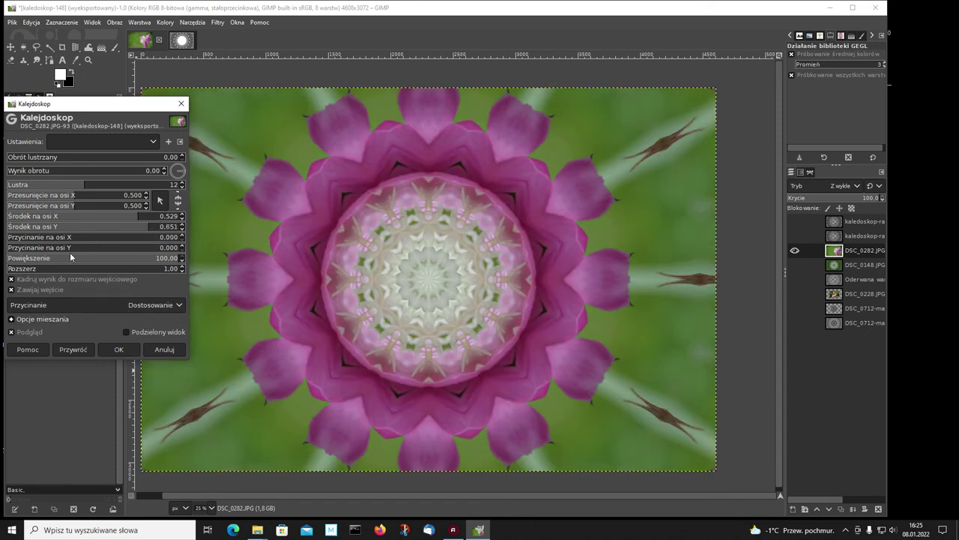
{"action": "left_click_drag", "start_coordinate": [147, 224], "coordinate": [135, 228]}
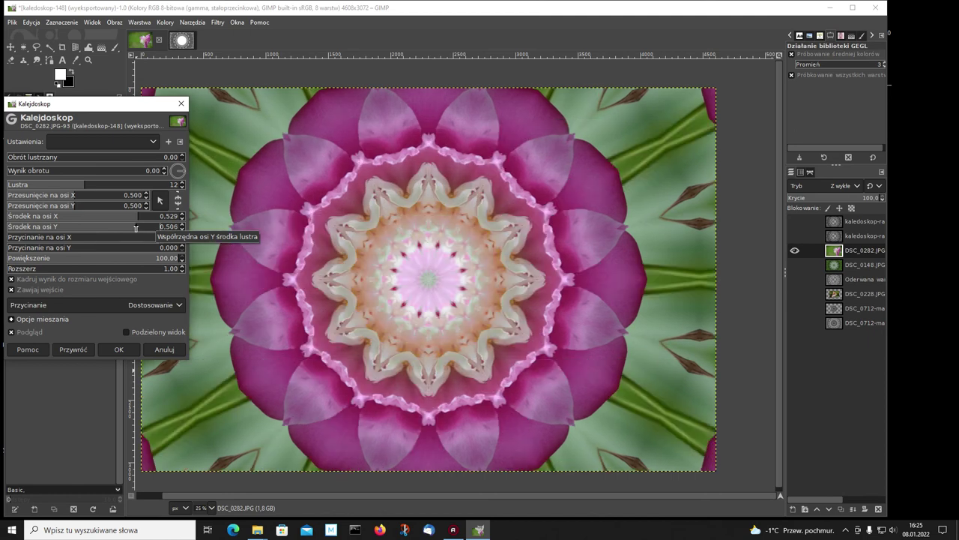
{"action": "left_click_drag", "start_coordinate": [136, 228], "coordinate": [120, 227]}
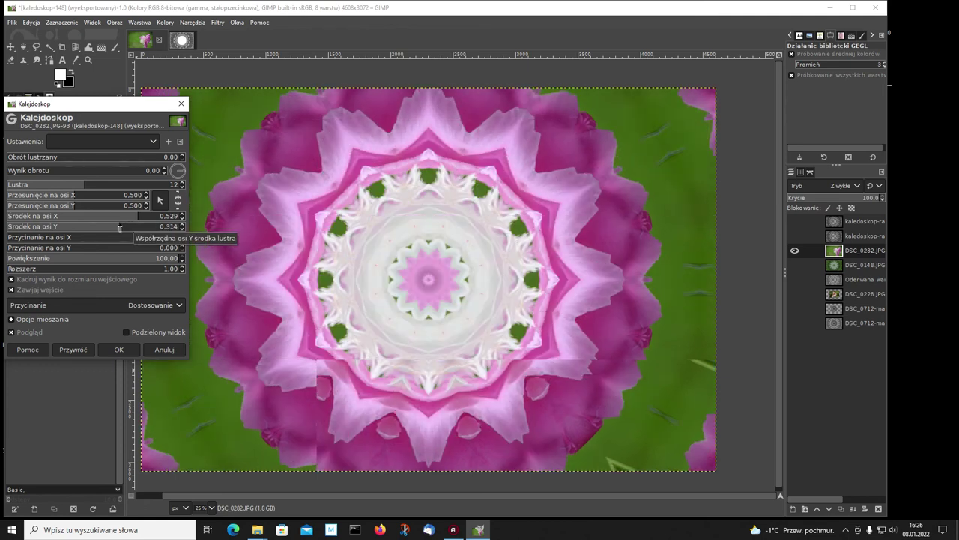
Lower the peony kaleidoscope's Y-axis centre through 0.267 and 0.012 down to -0.186
{"action": "left_click_drag", "start_coordinate": [119, 227], "coordinate": [96, 230]}
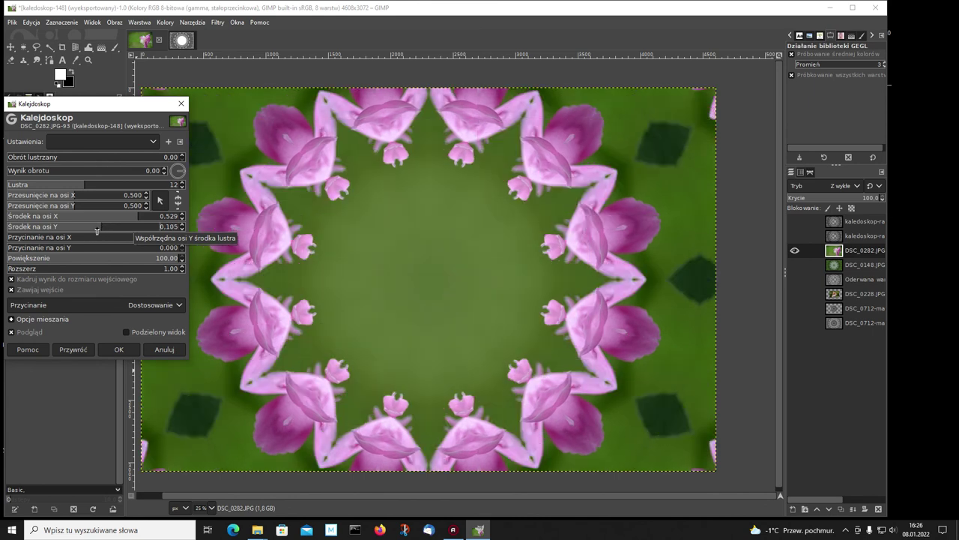
{"action": "left_click_drag", "start_coordinate": [96, 230], "coordinate": [81, 231]}
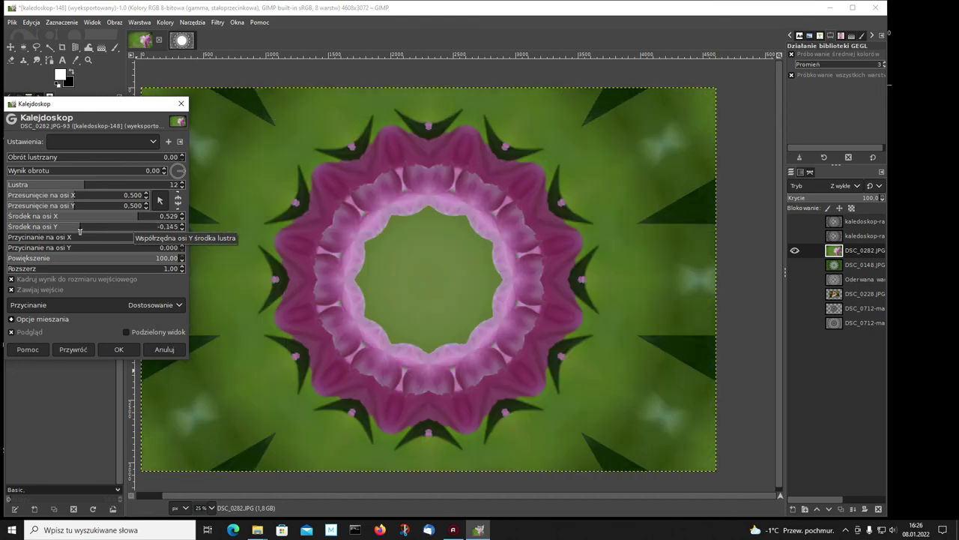
{"action": "left_click_drag", "start_coordinate": [80, 230], "coordinate": [45, 234]}
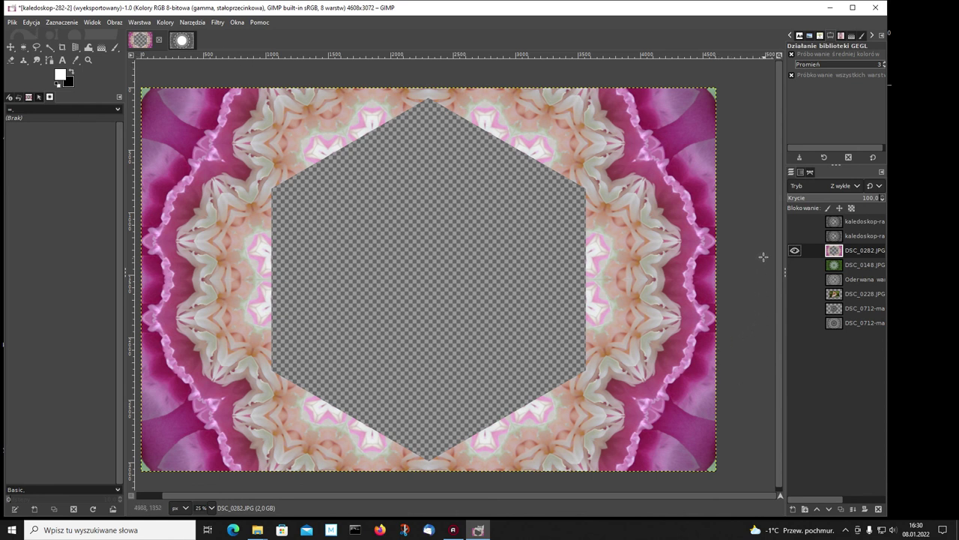
{"action": "key", "text": "minus"}
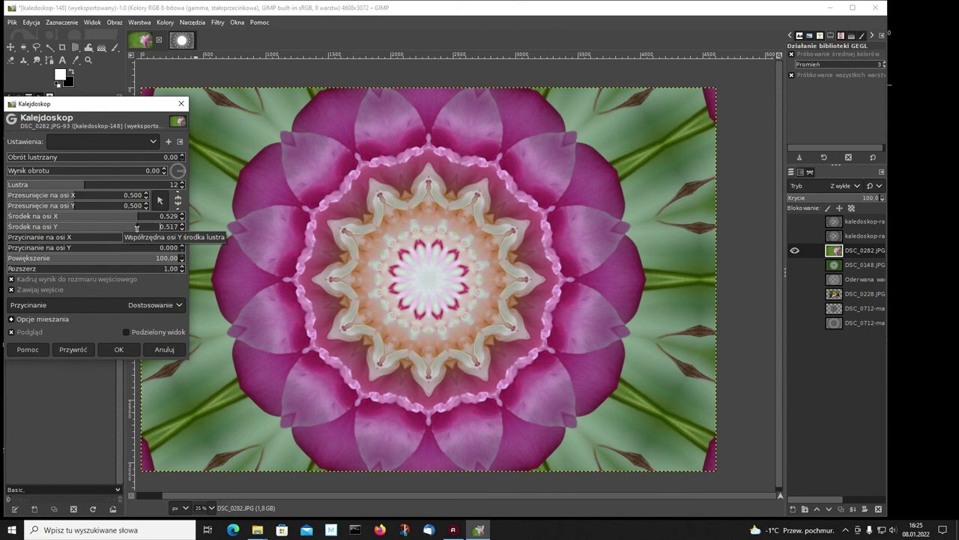
{"action": "left_click_drag", "start_coordinate": [137, 228], "coordinate": [139, 228]}
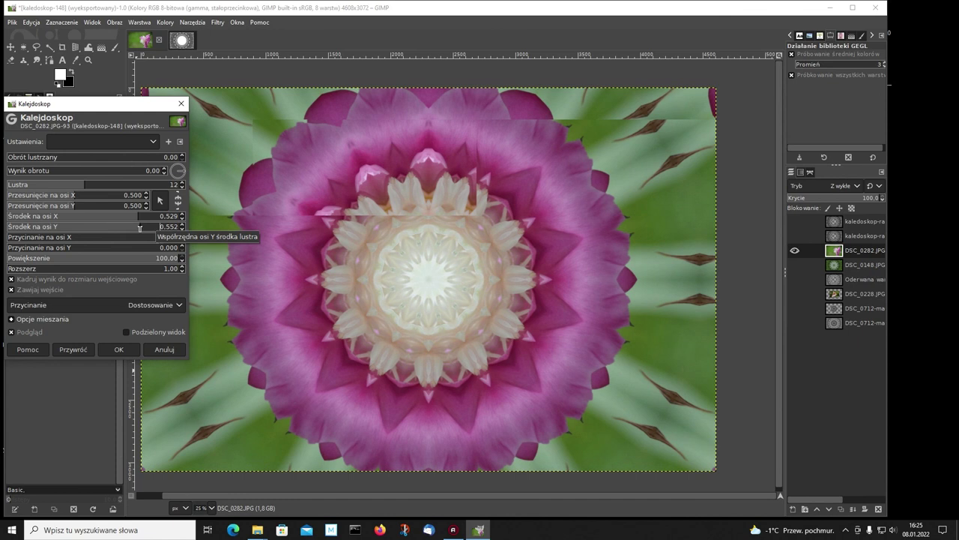
{"action": "left_click_drag", "start_coordinate": [139, 228], "coordinate": [115, 229]}
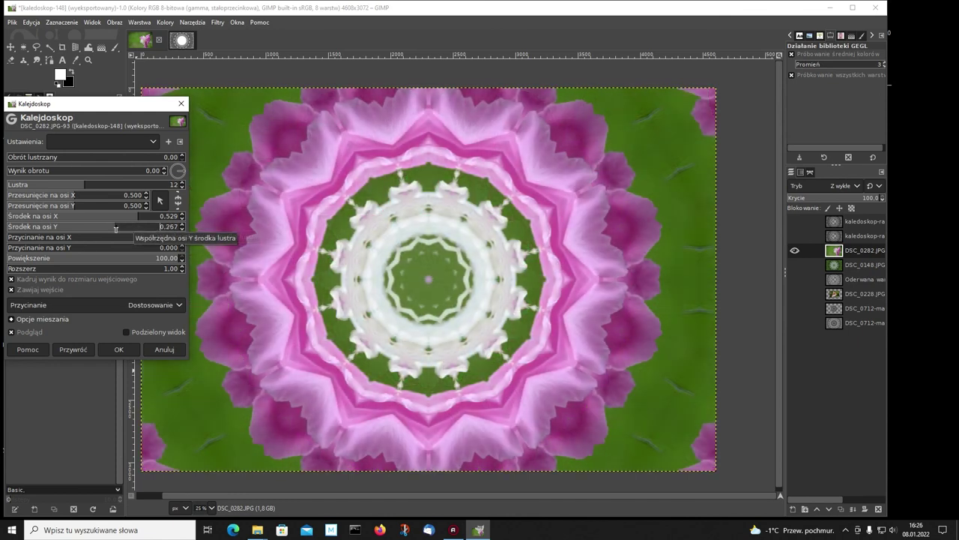